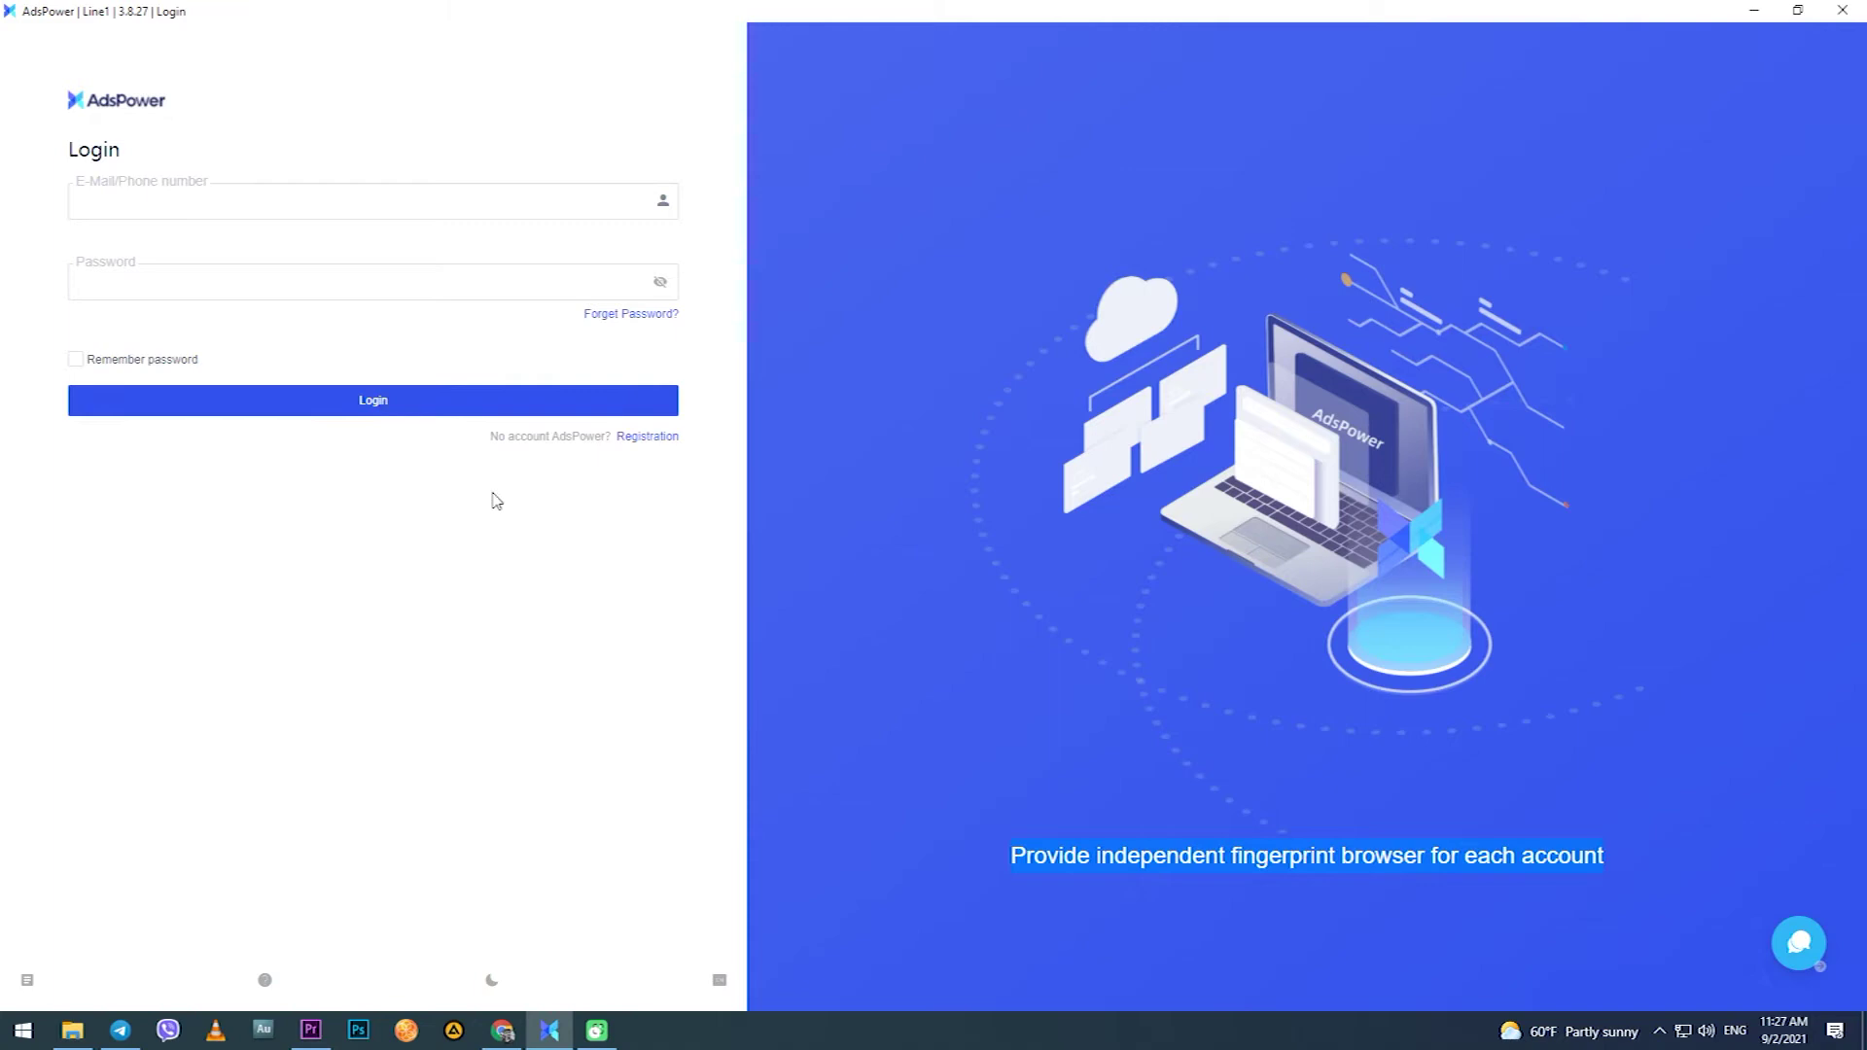
Leave the login Email and Password fields blank so both are flagged as required.
click(151, 210)
click(158, 291)
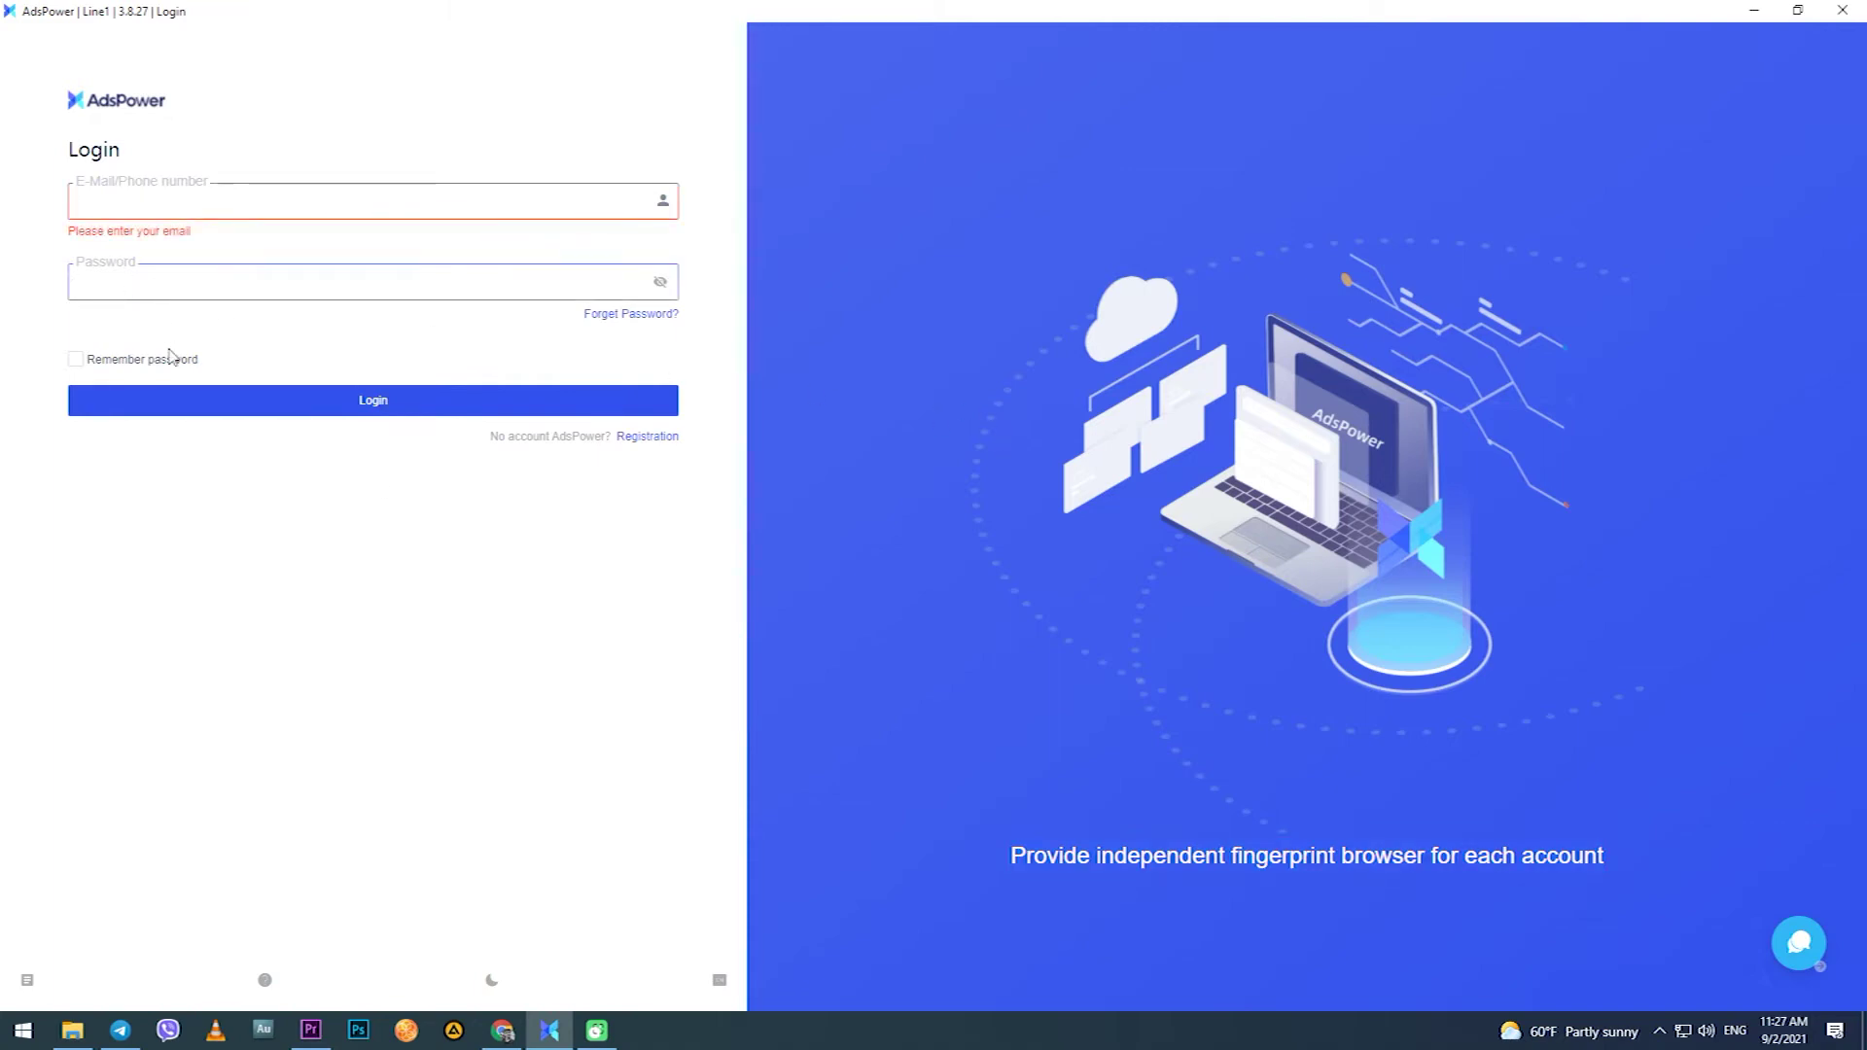
click(198, 500)
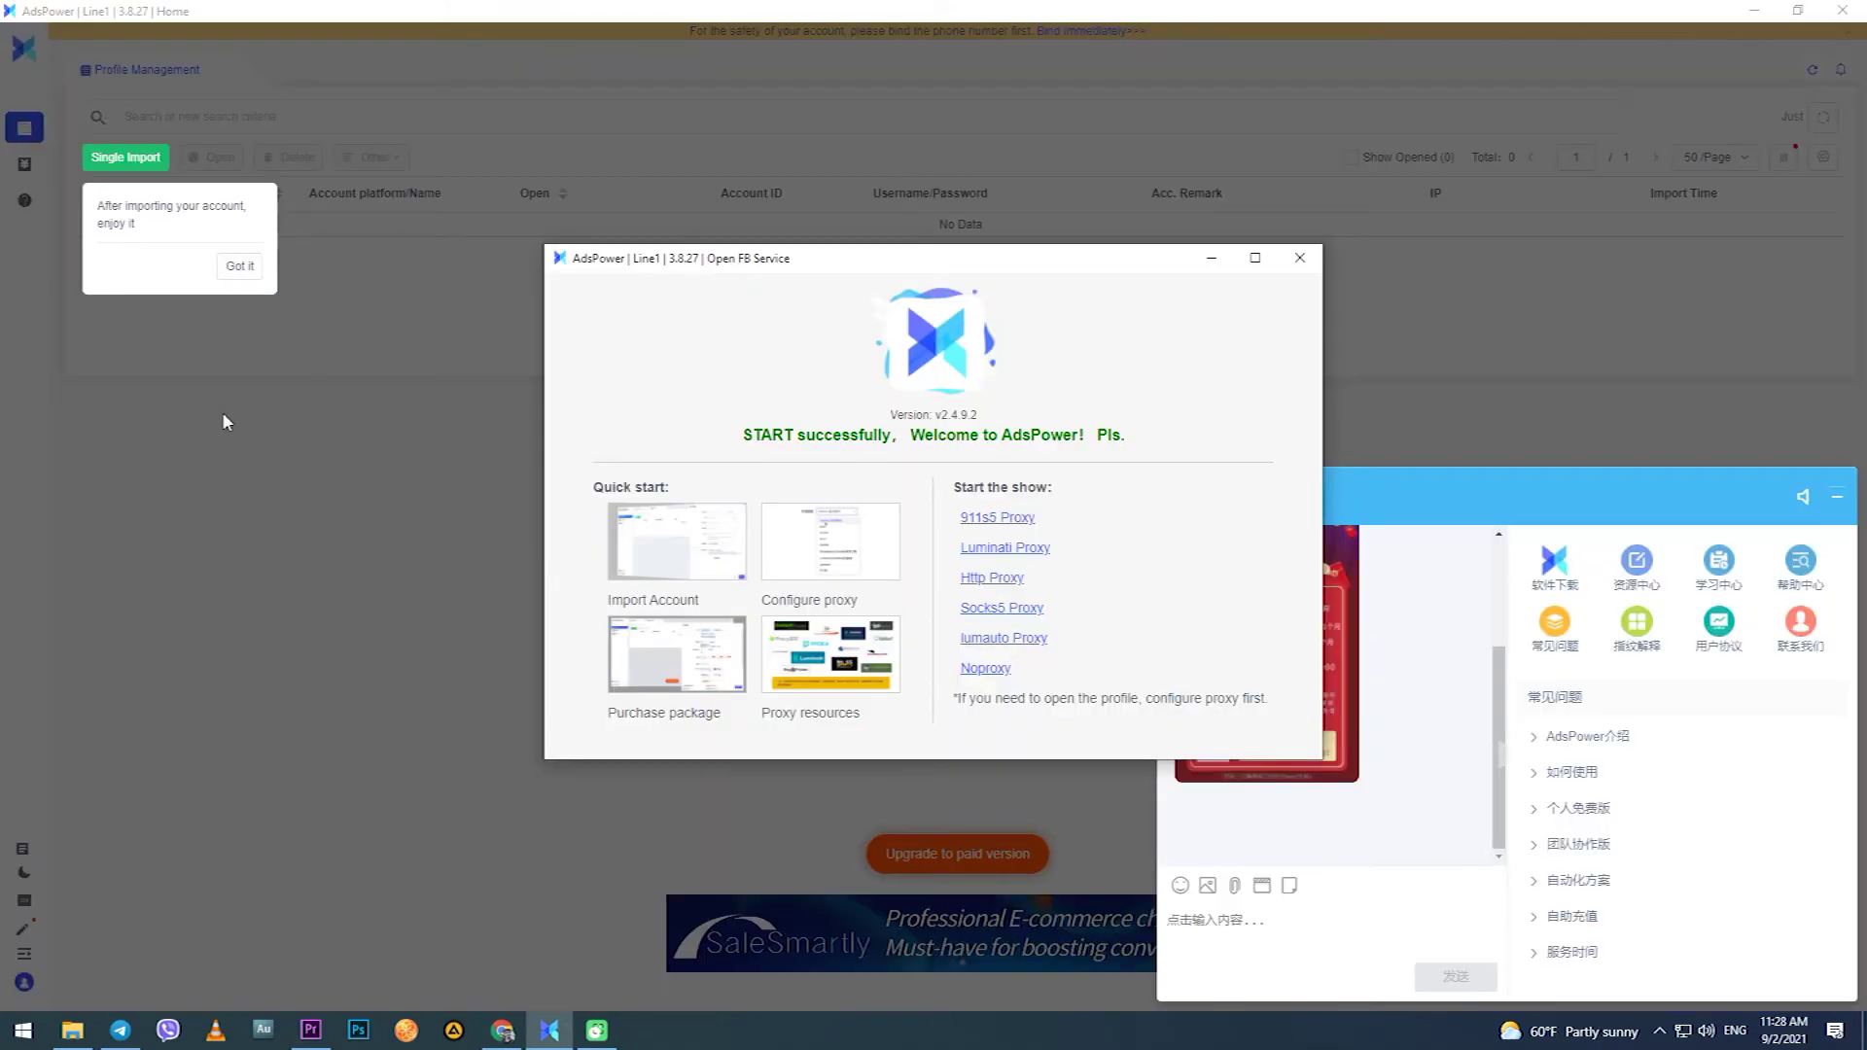
Close the Open FB Service window, minimize the support chat and dismiss the import tip.
click(1300, 258)
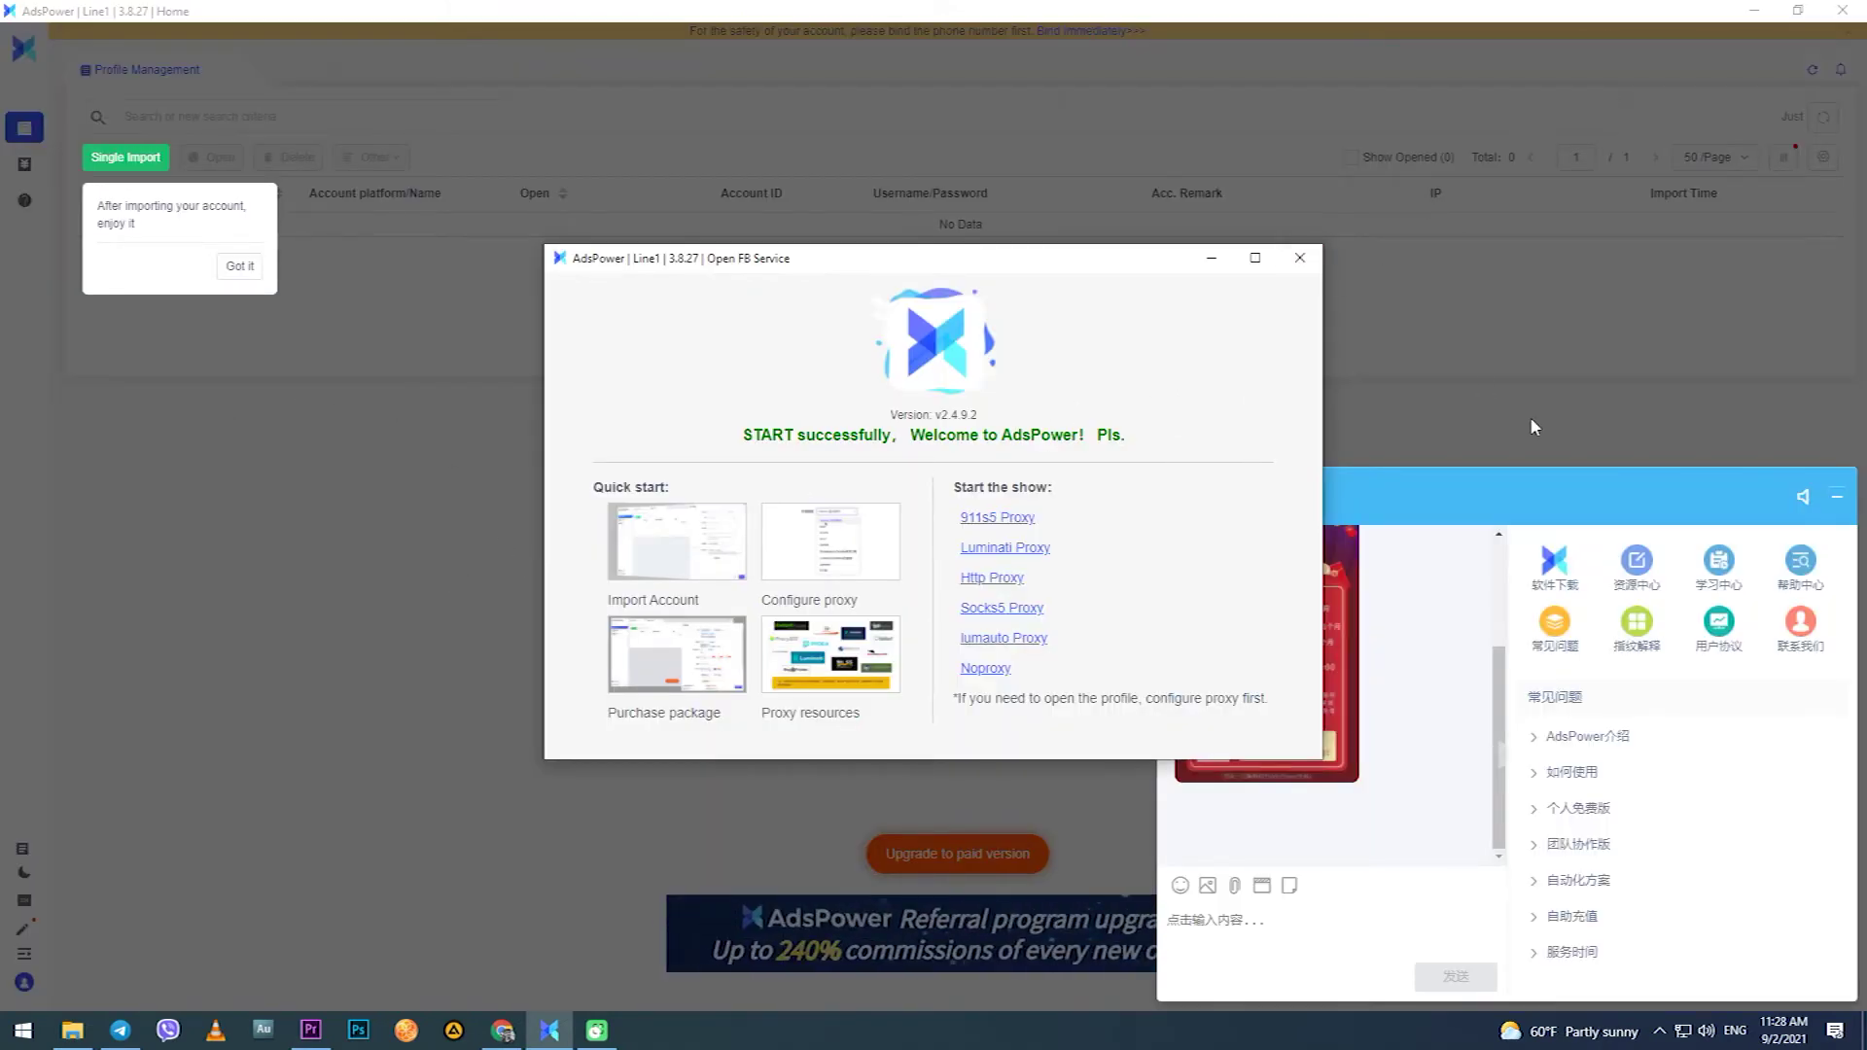
click(1837, 496)
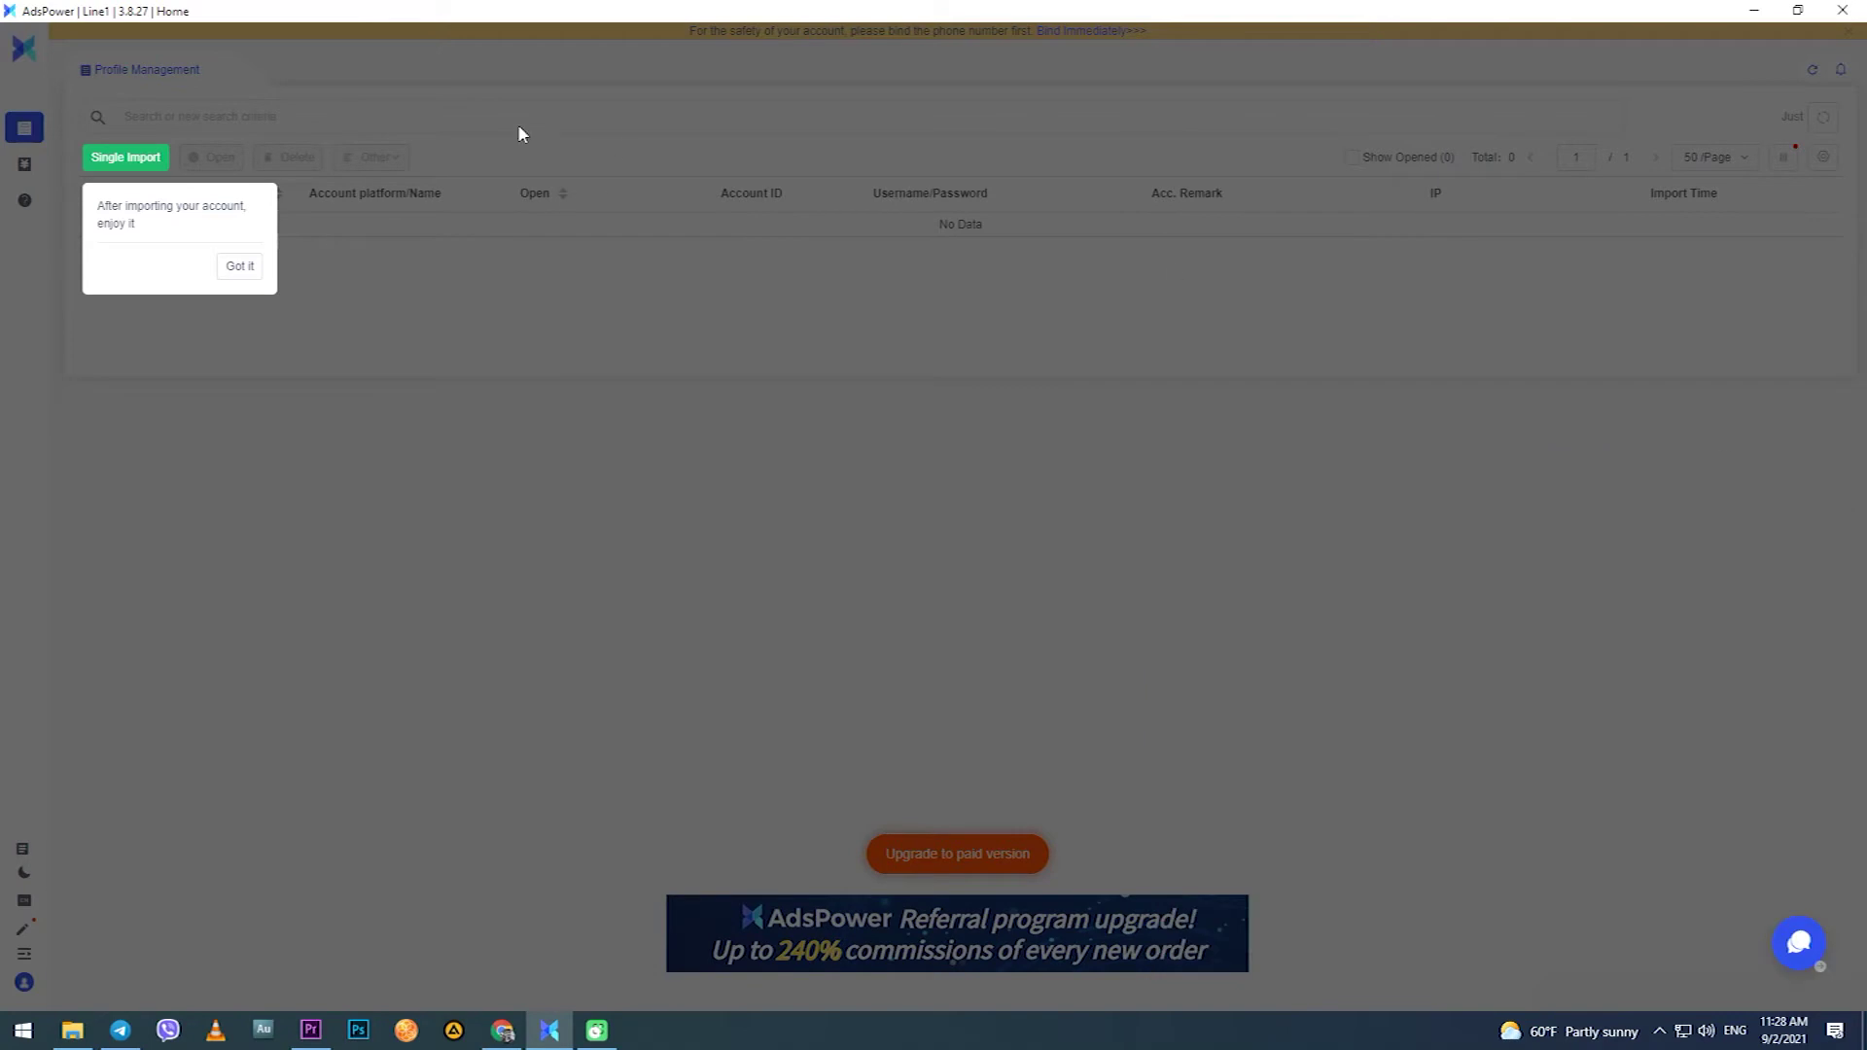
click(240, 267)
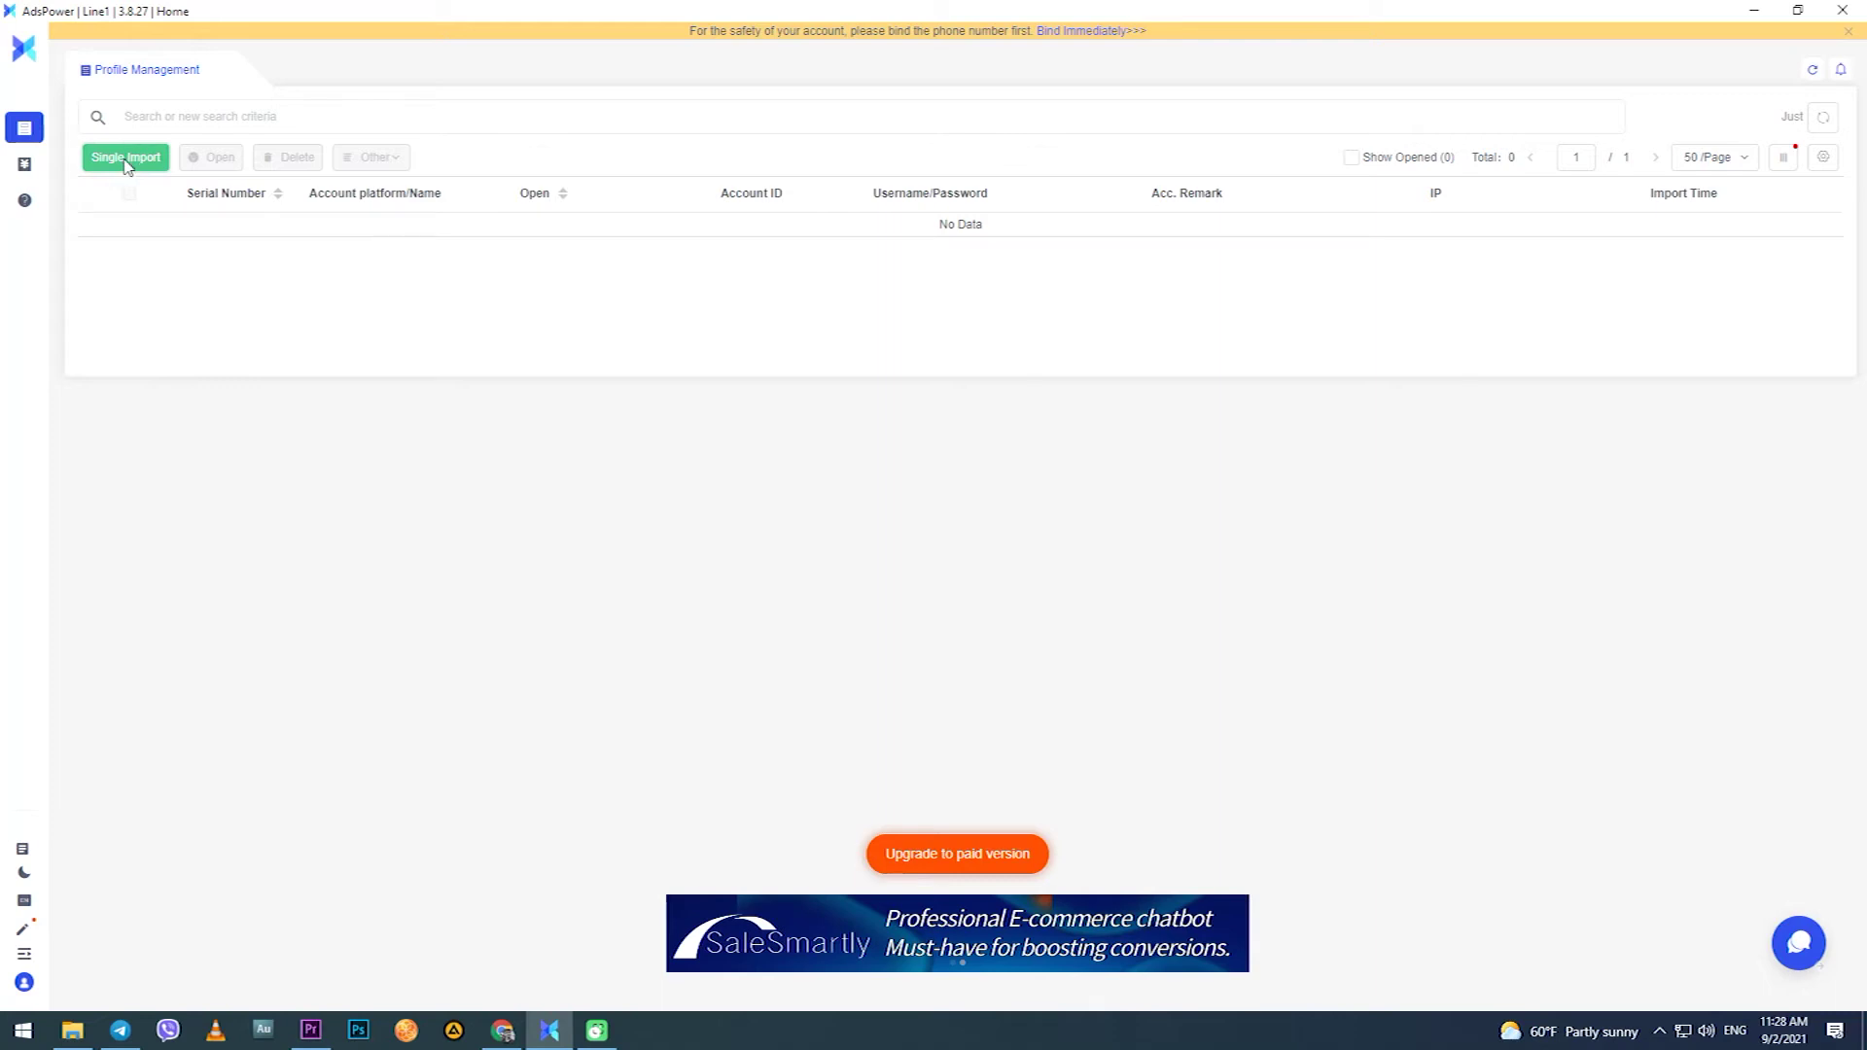
Start a Single Import profile with facebook.com as the account platform.
click(127, 160)
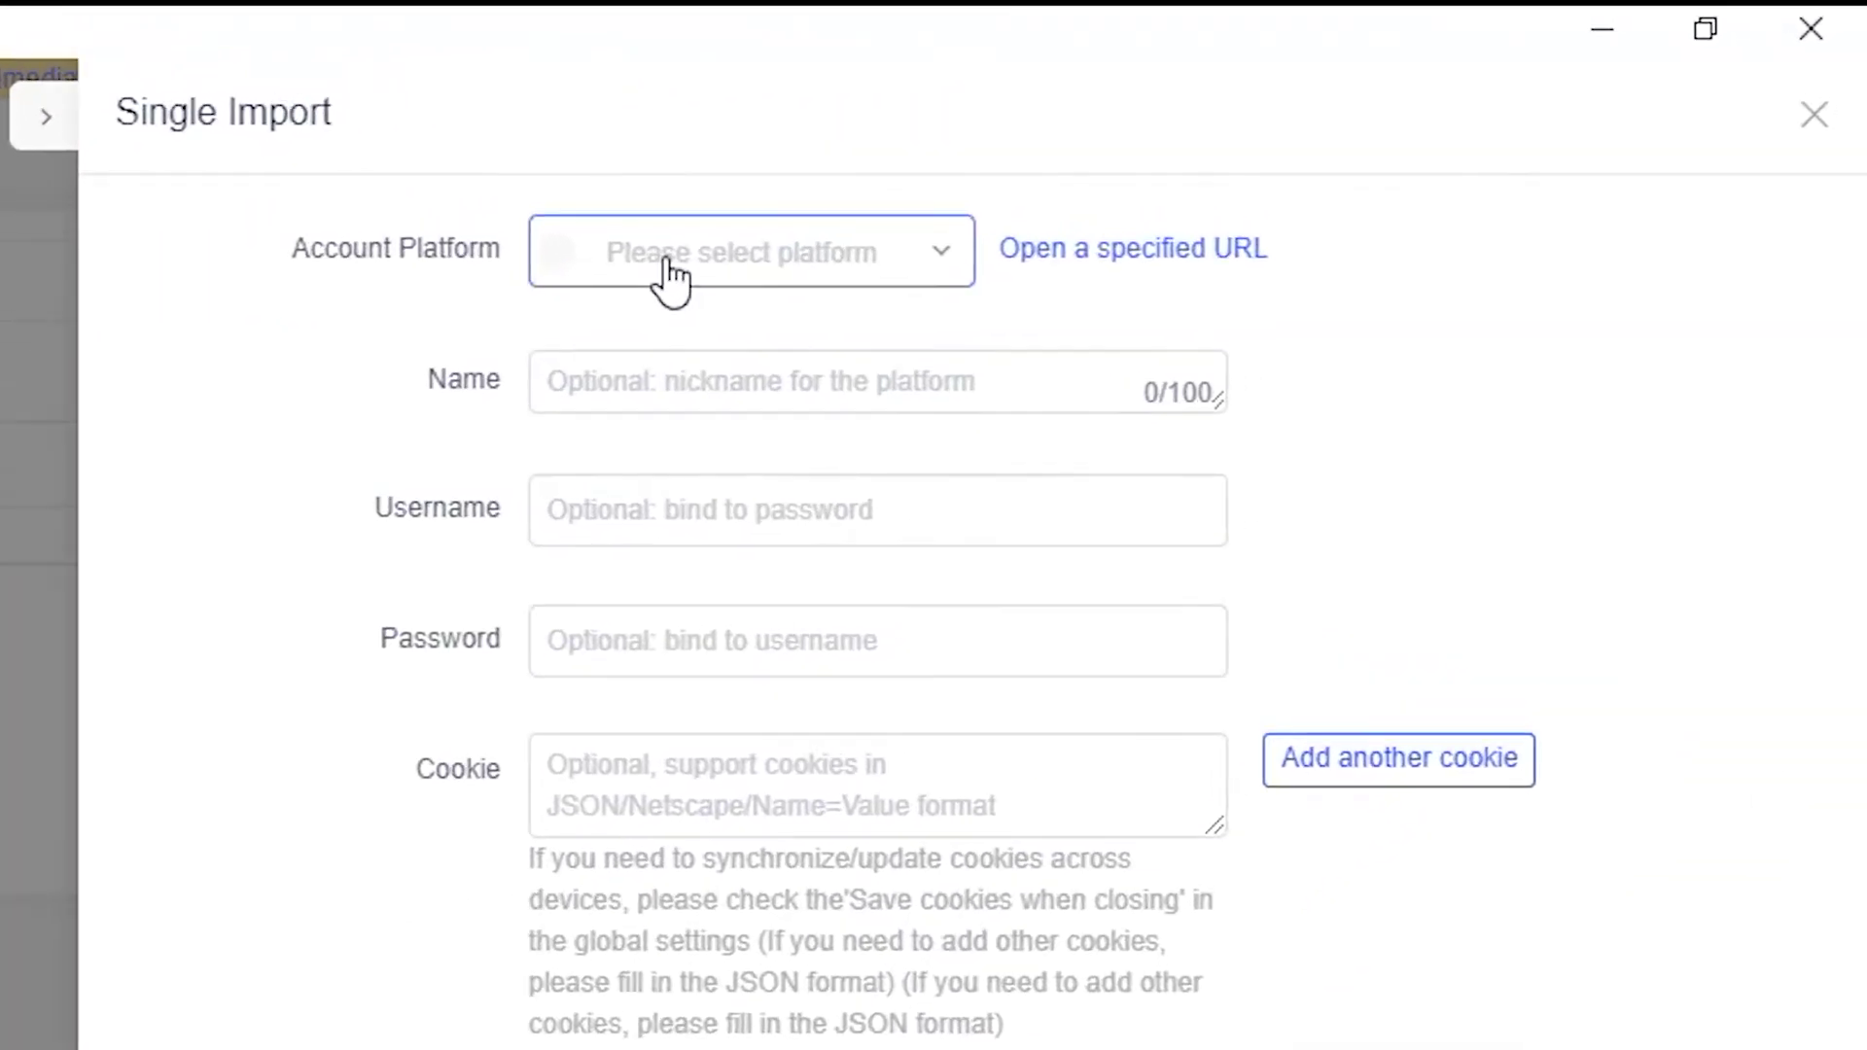
click(671, 278)
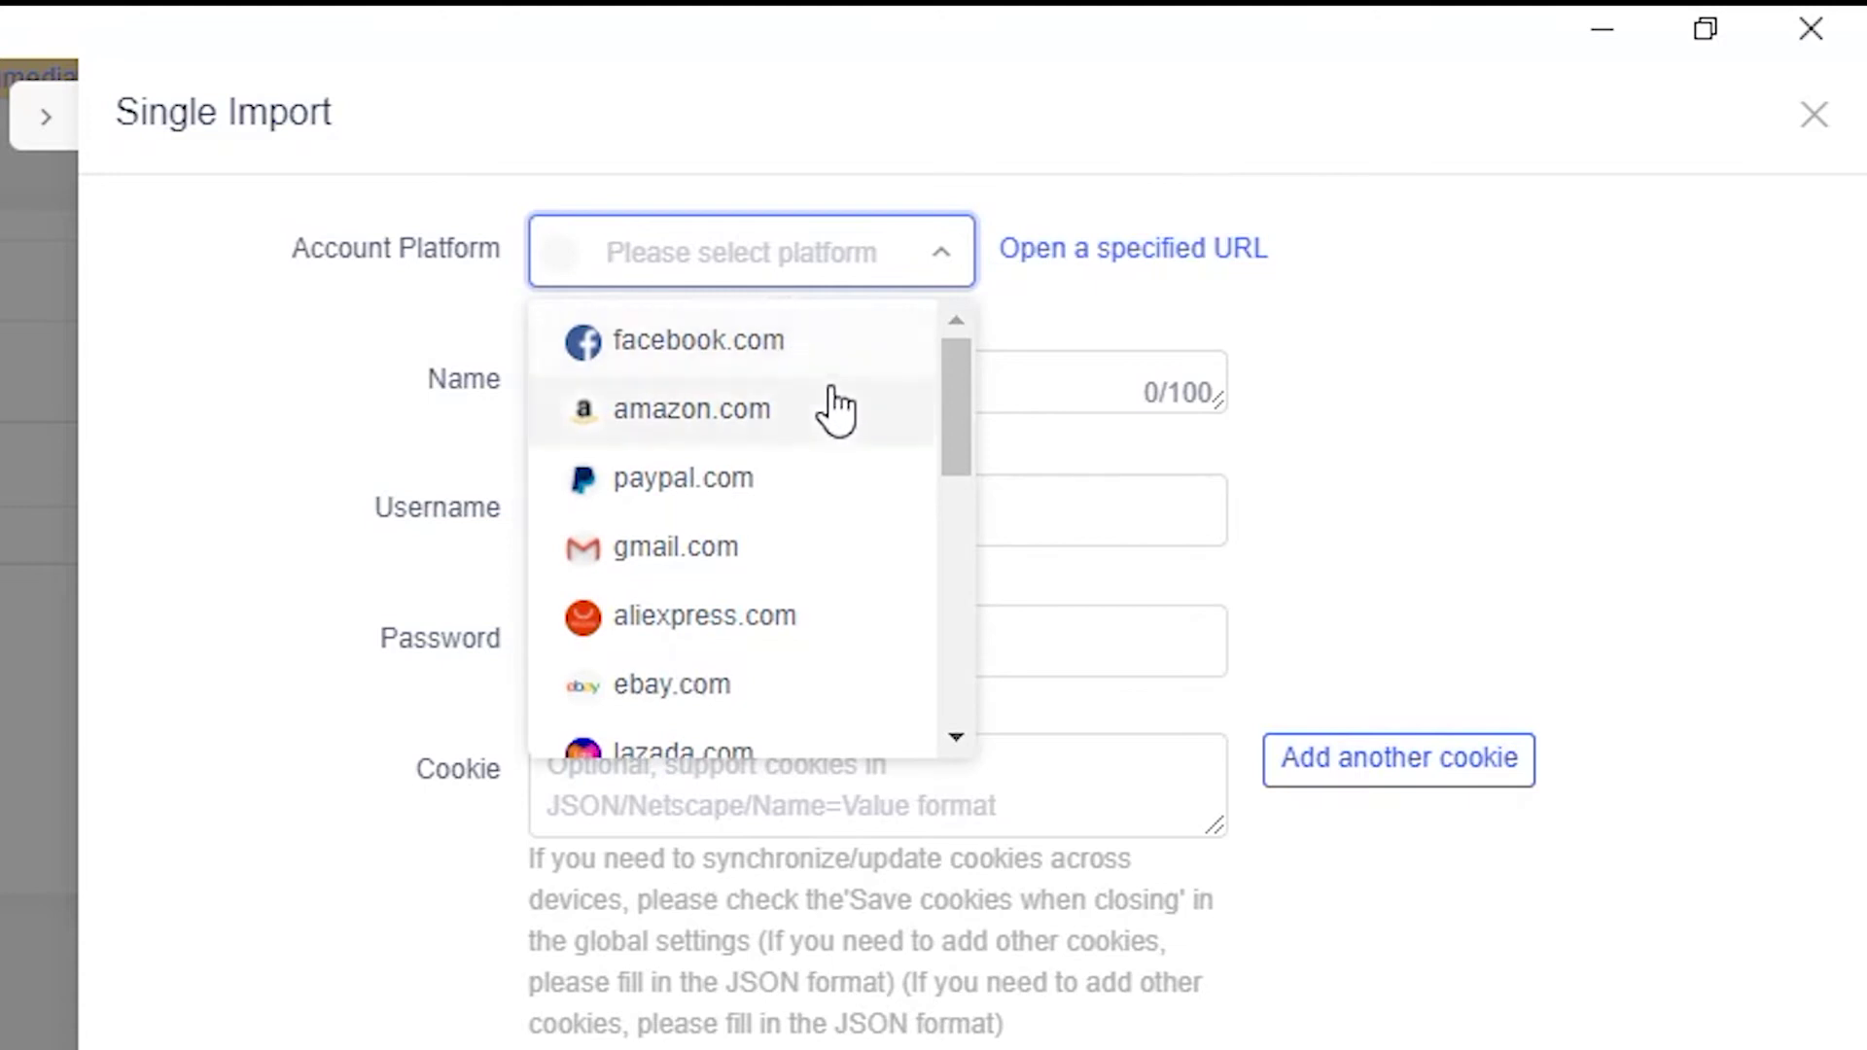
scroll(834, 408, down, 10)
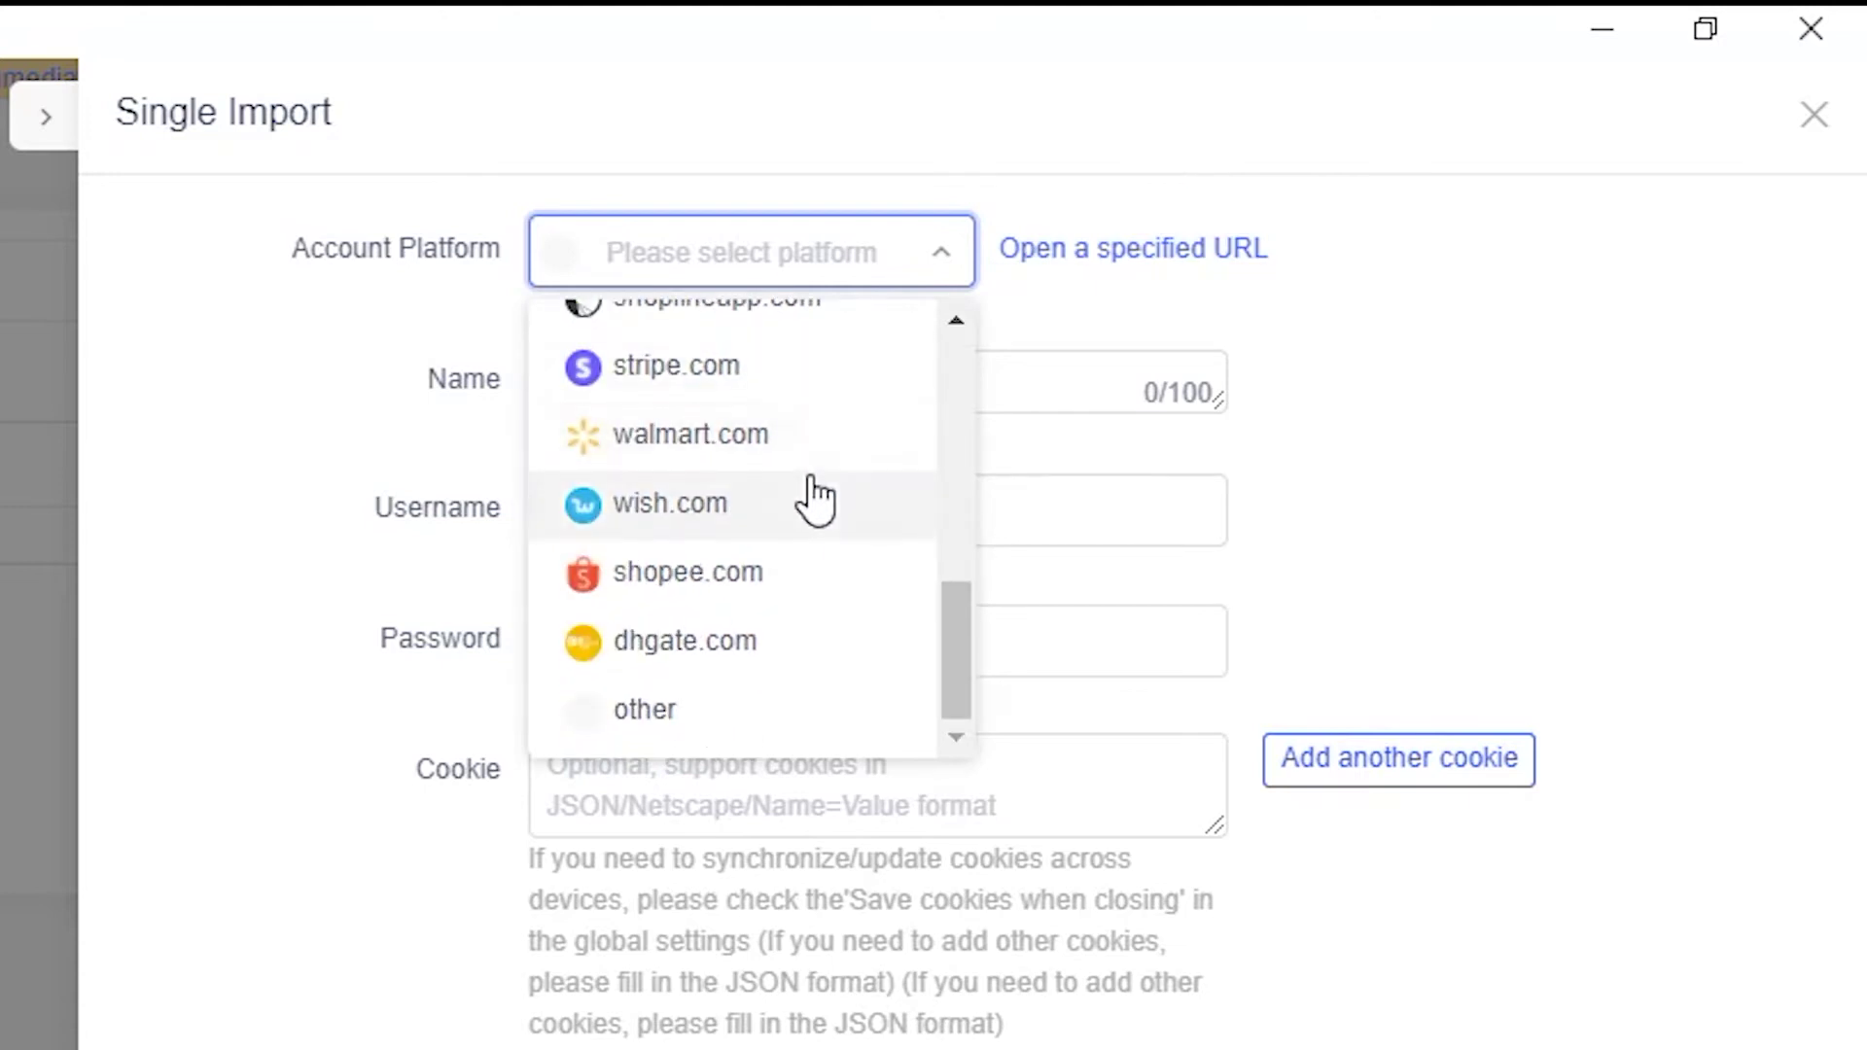
scroll(808, 501, up, 10)
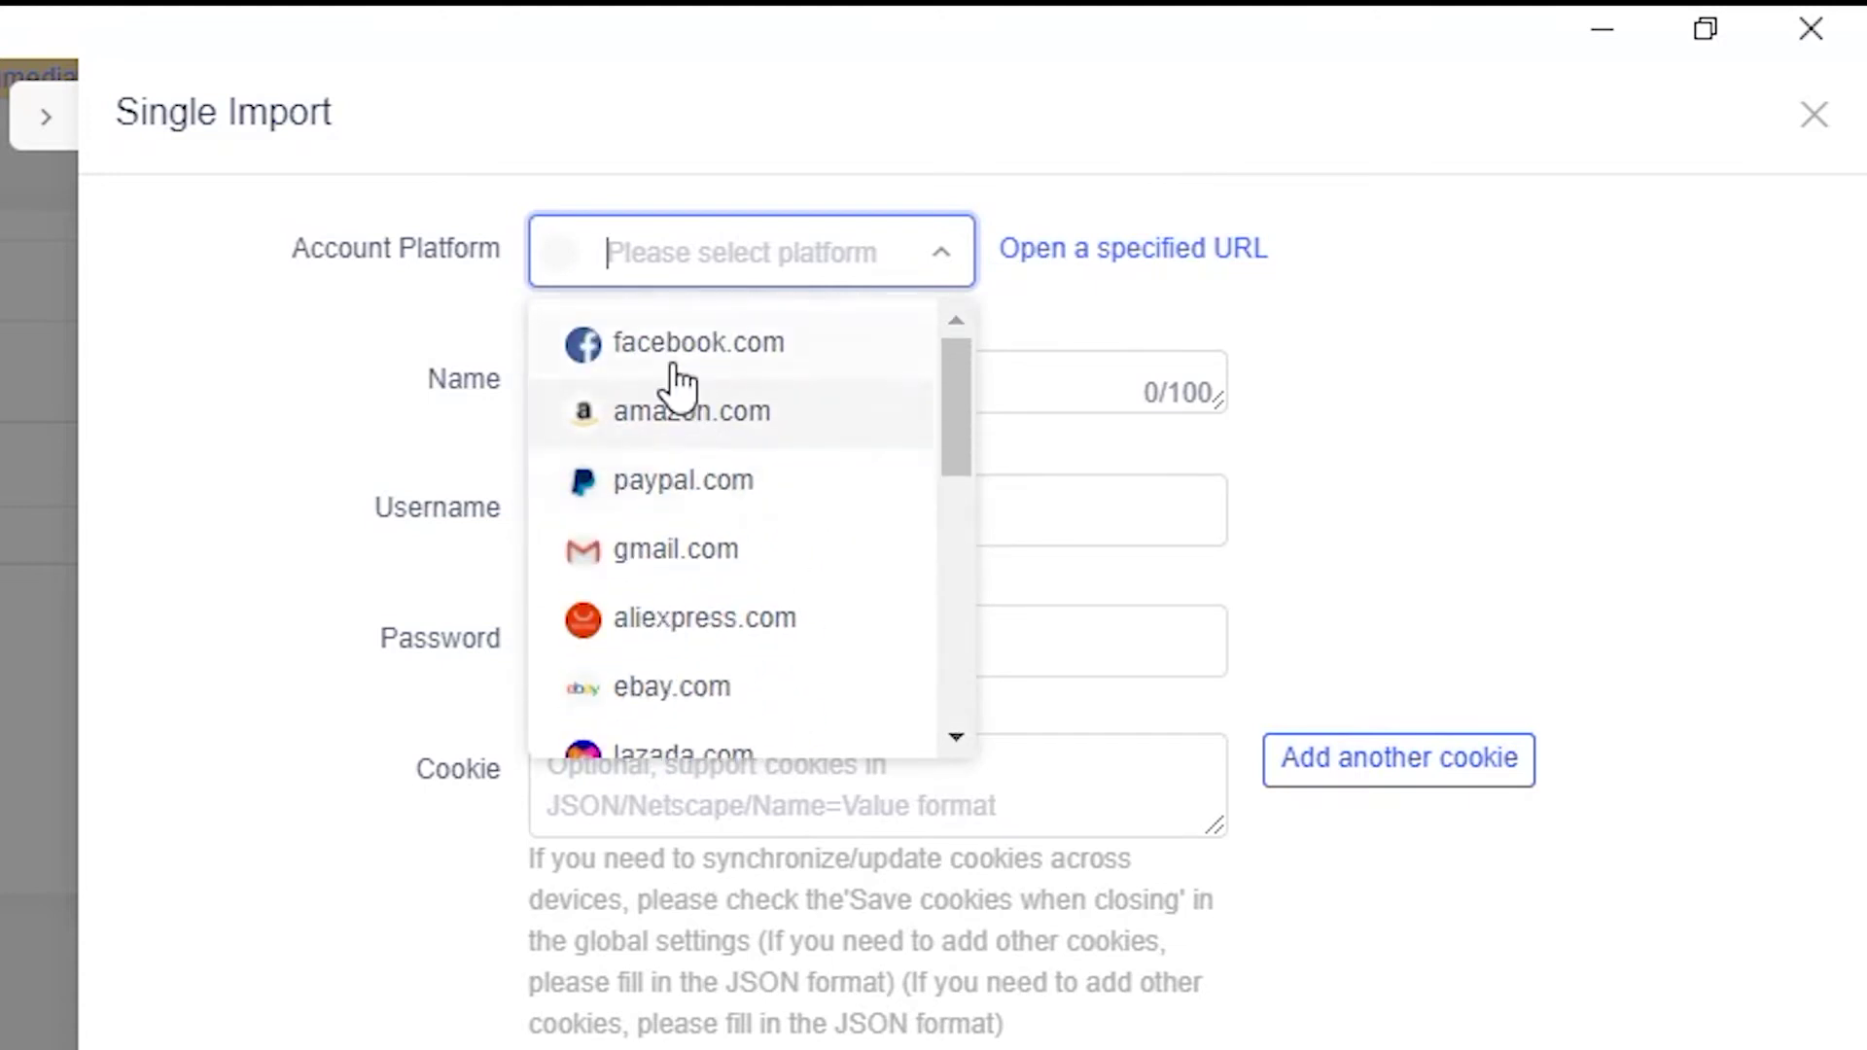
click(702, 348)
Name the profile 'Name' and enter the account username and password.
click(702, 389)
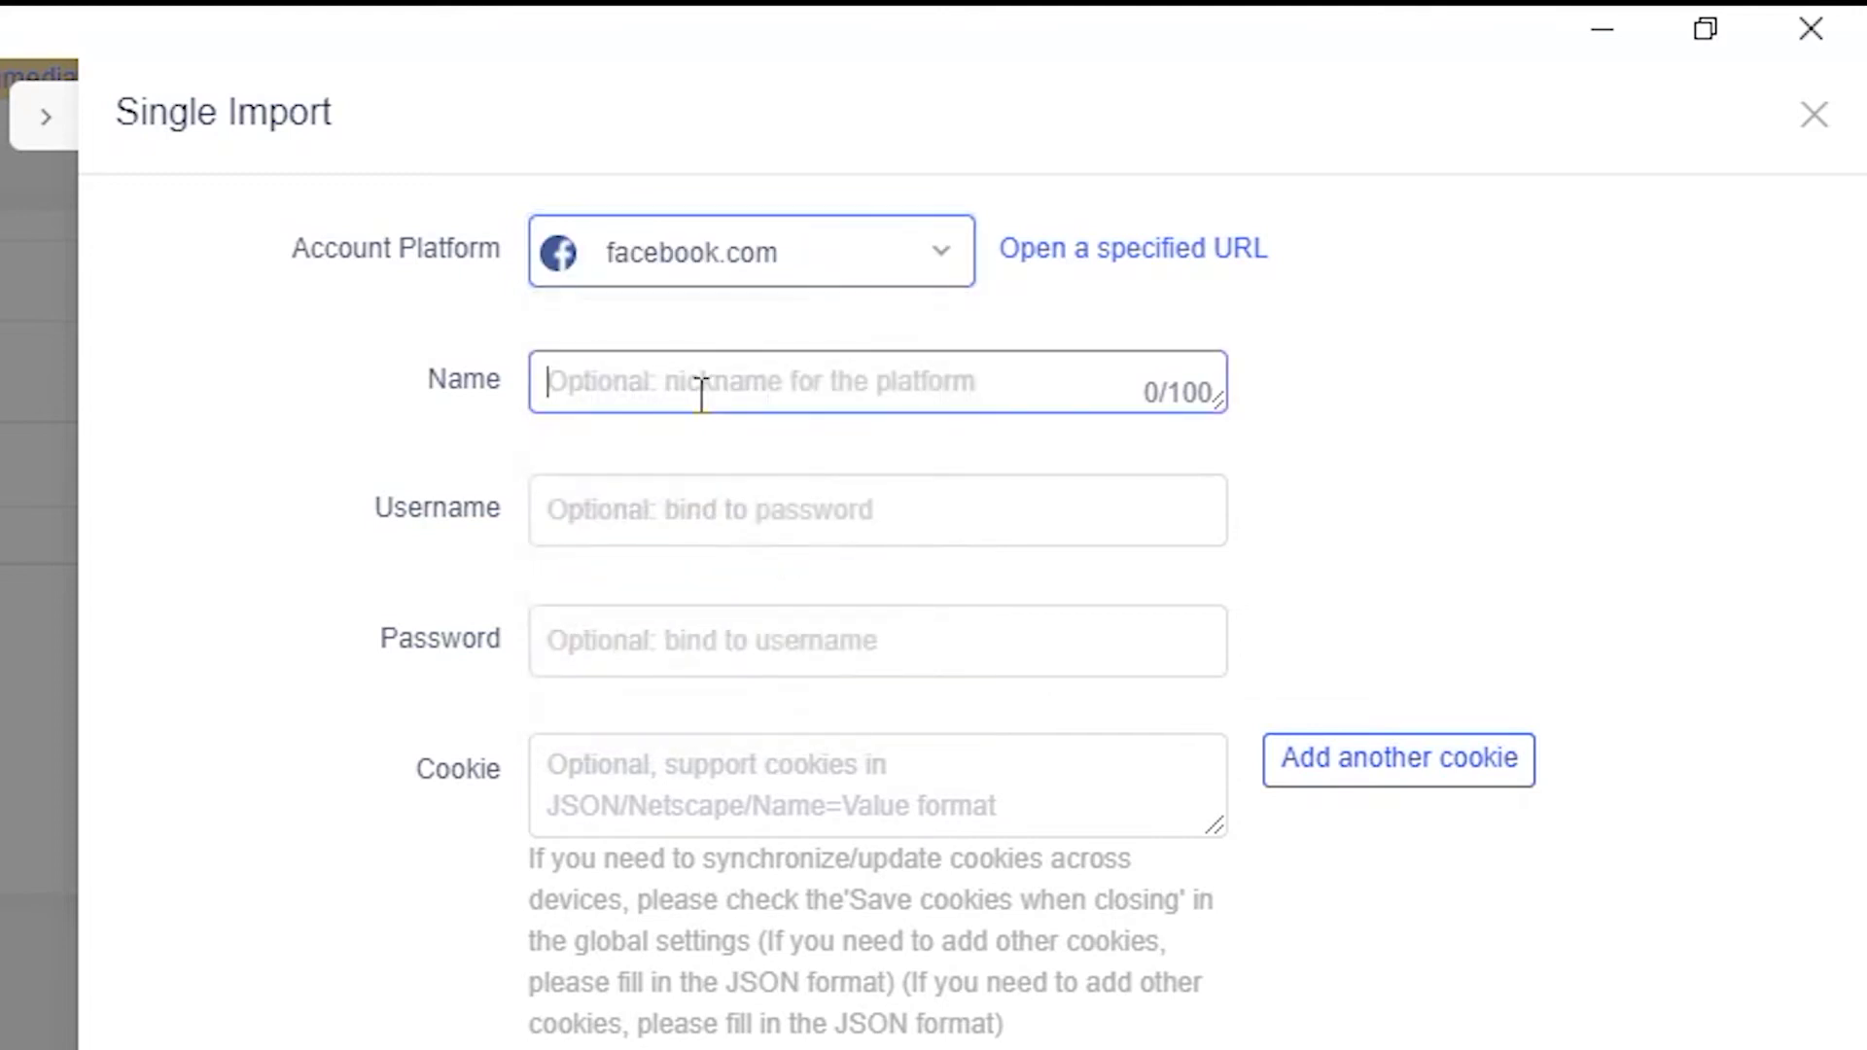
text(Name)
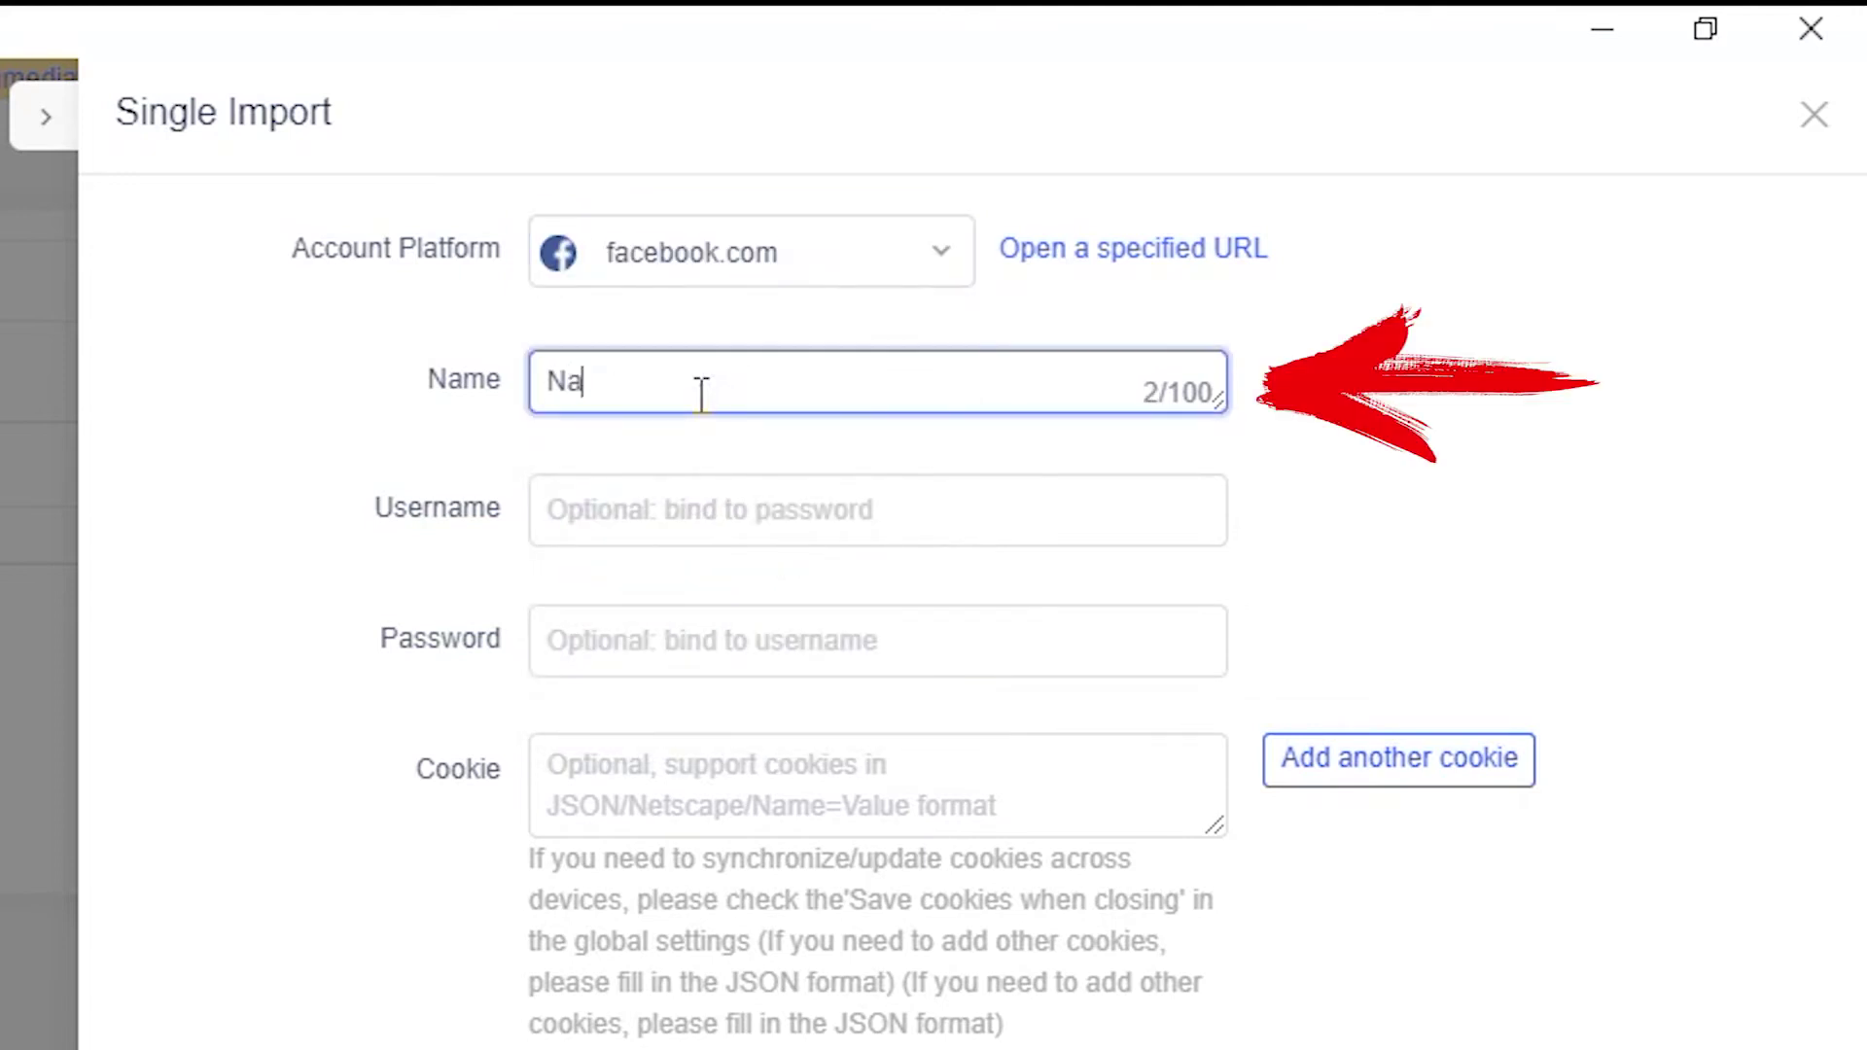
click(647, 540)
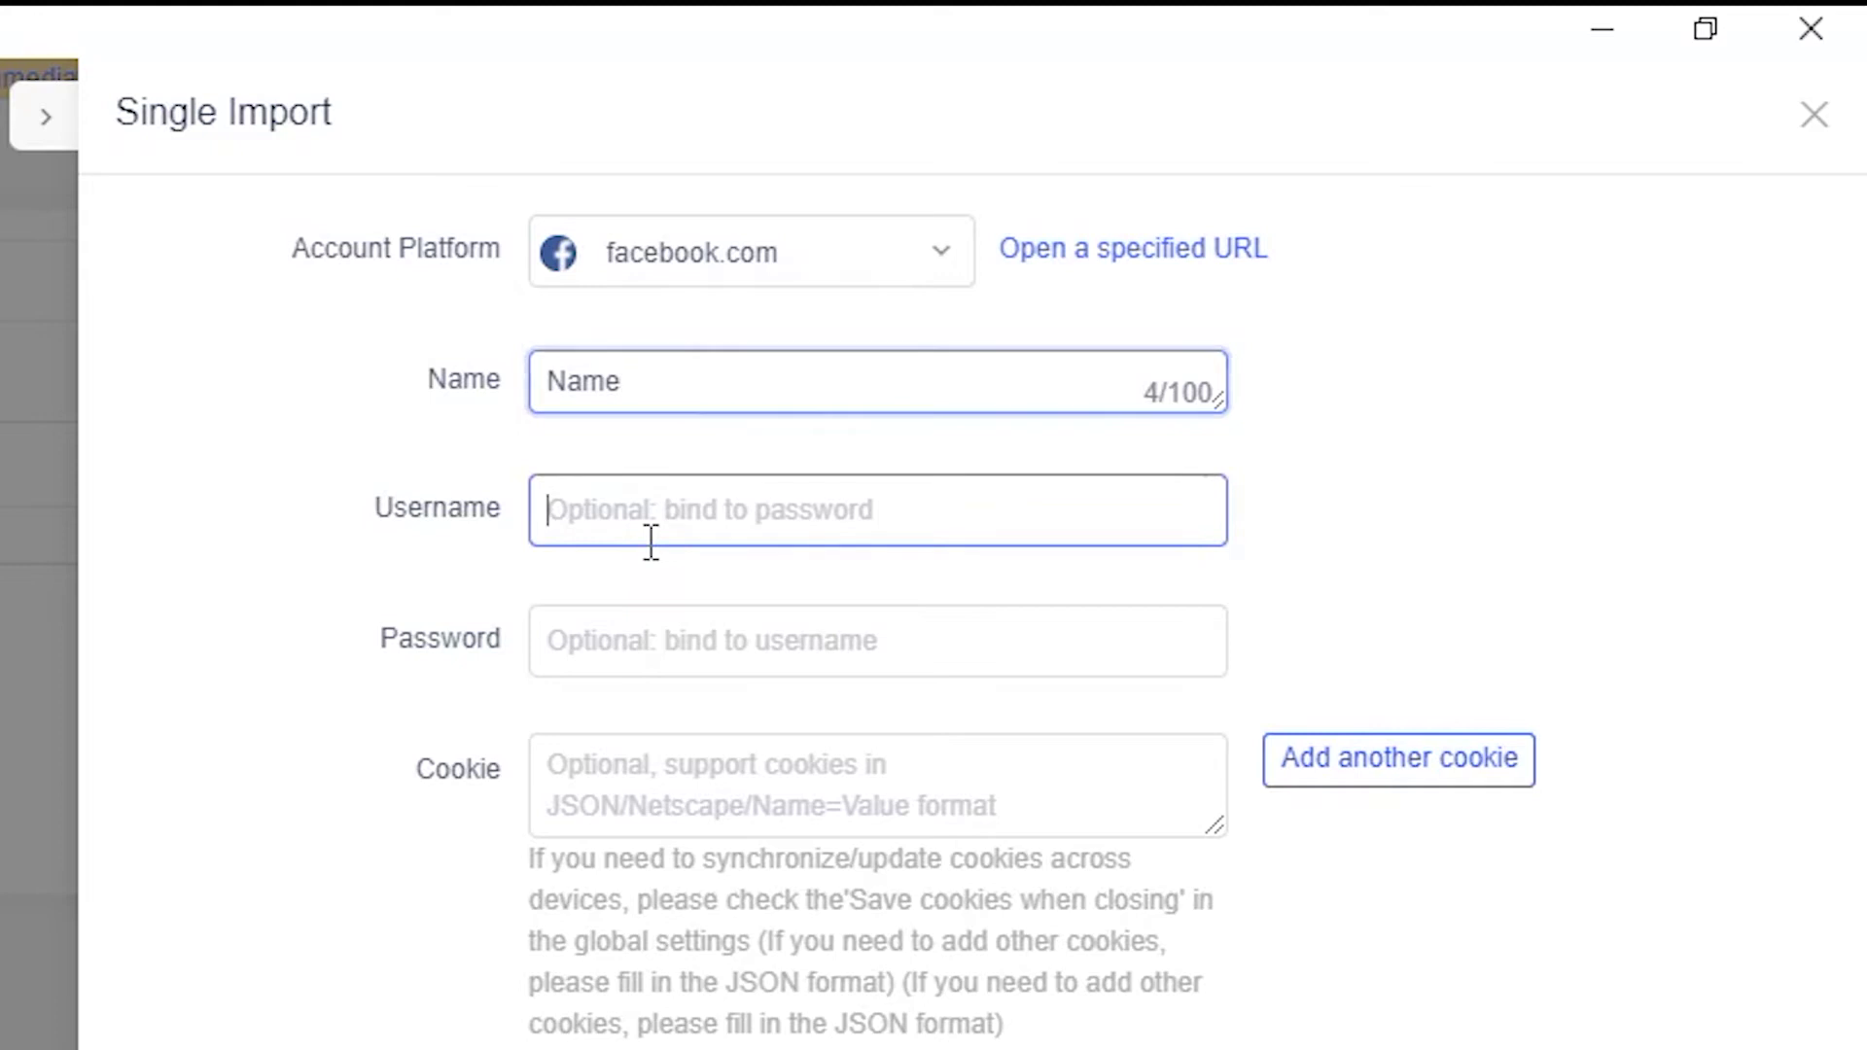
text(login@)
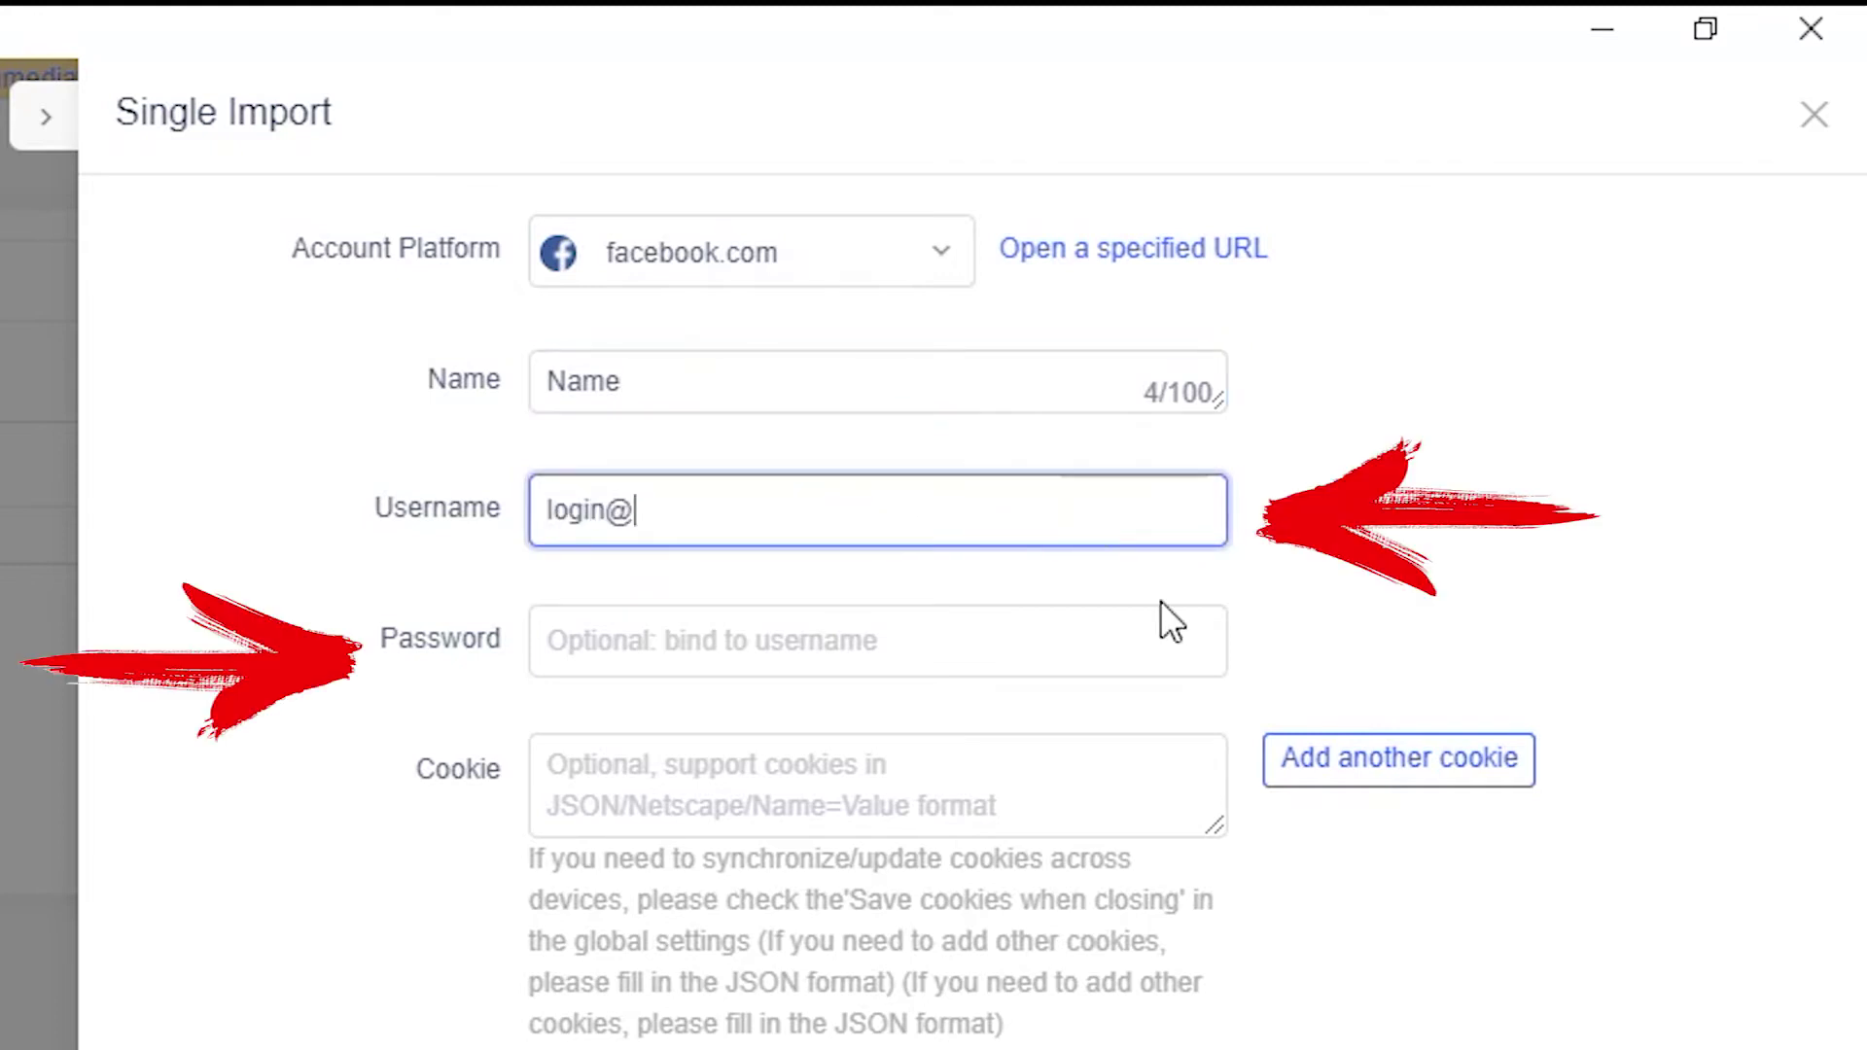
click(976, 661)
text(1234567)
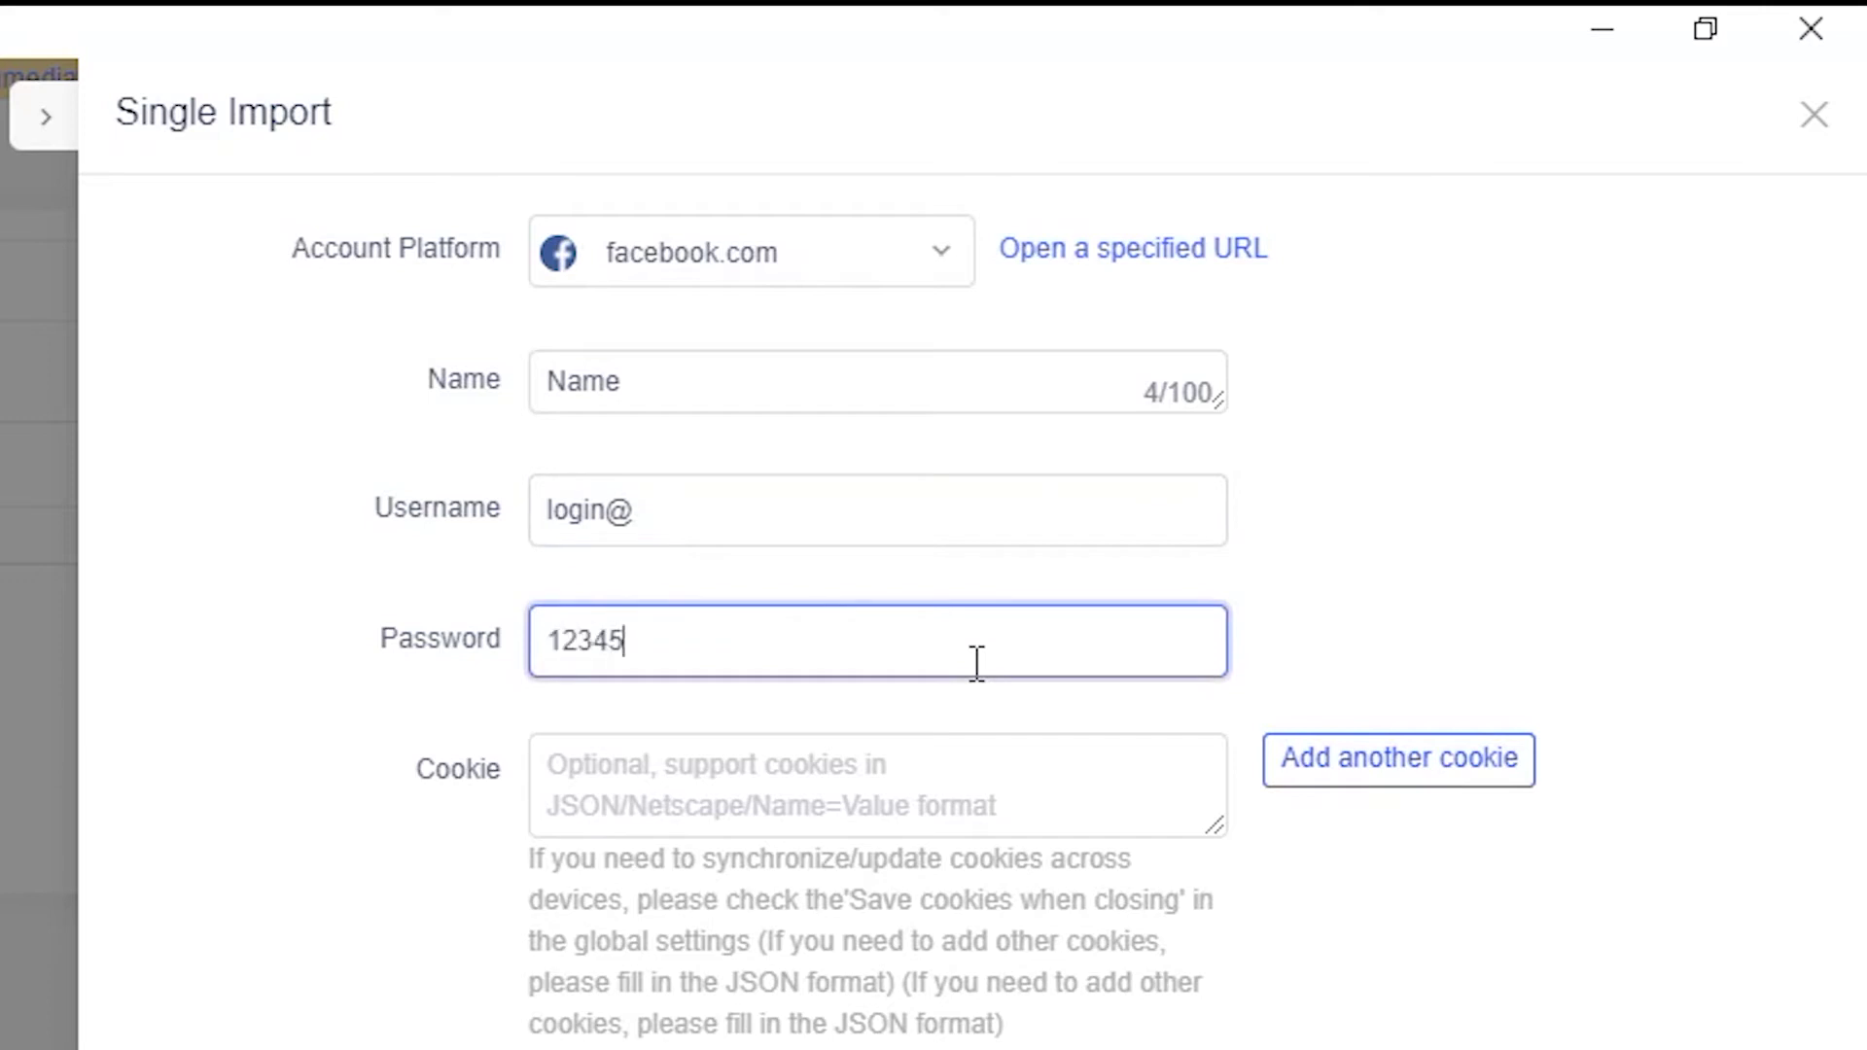
click(604, 767)
click(751, 272)
click(751, 275)
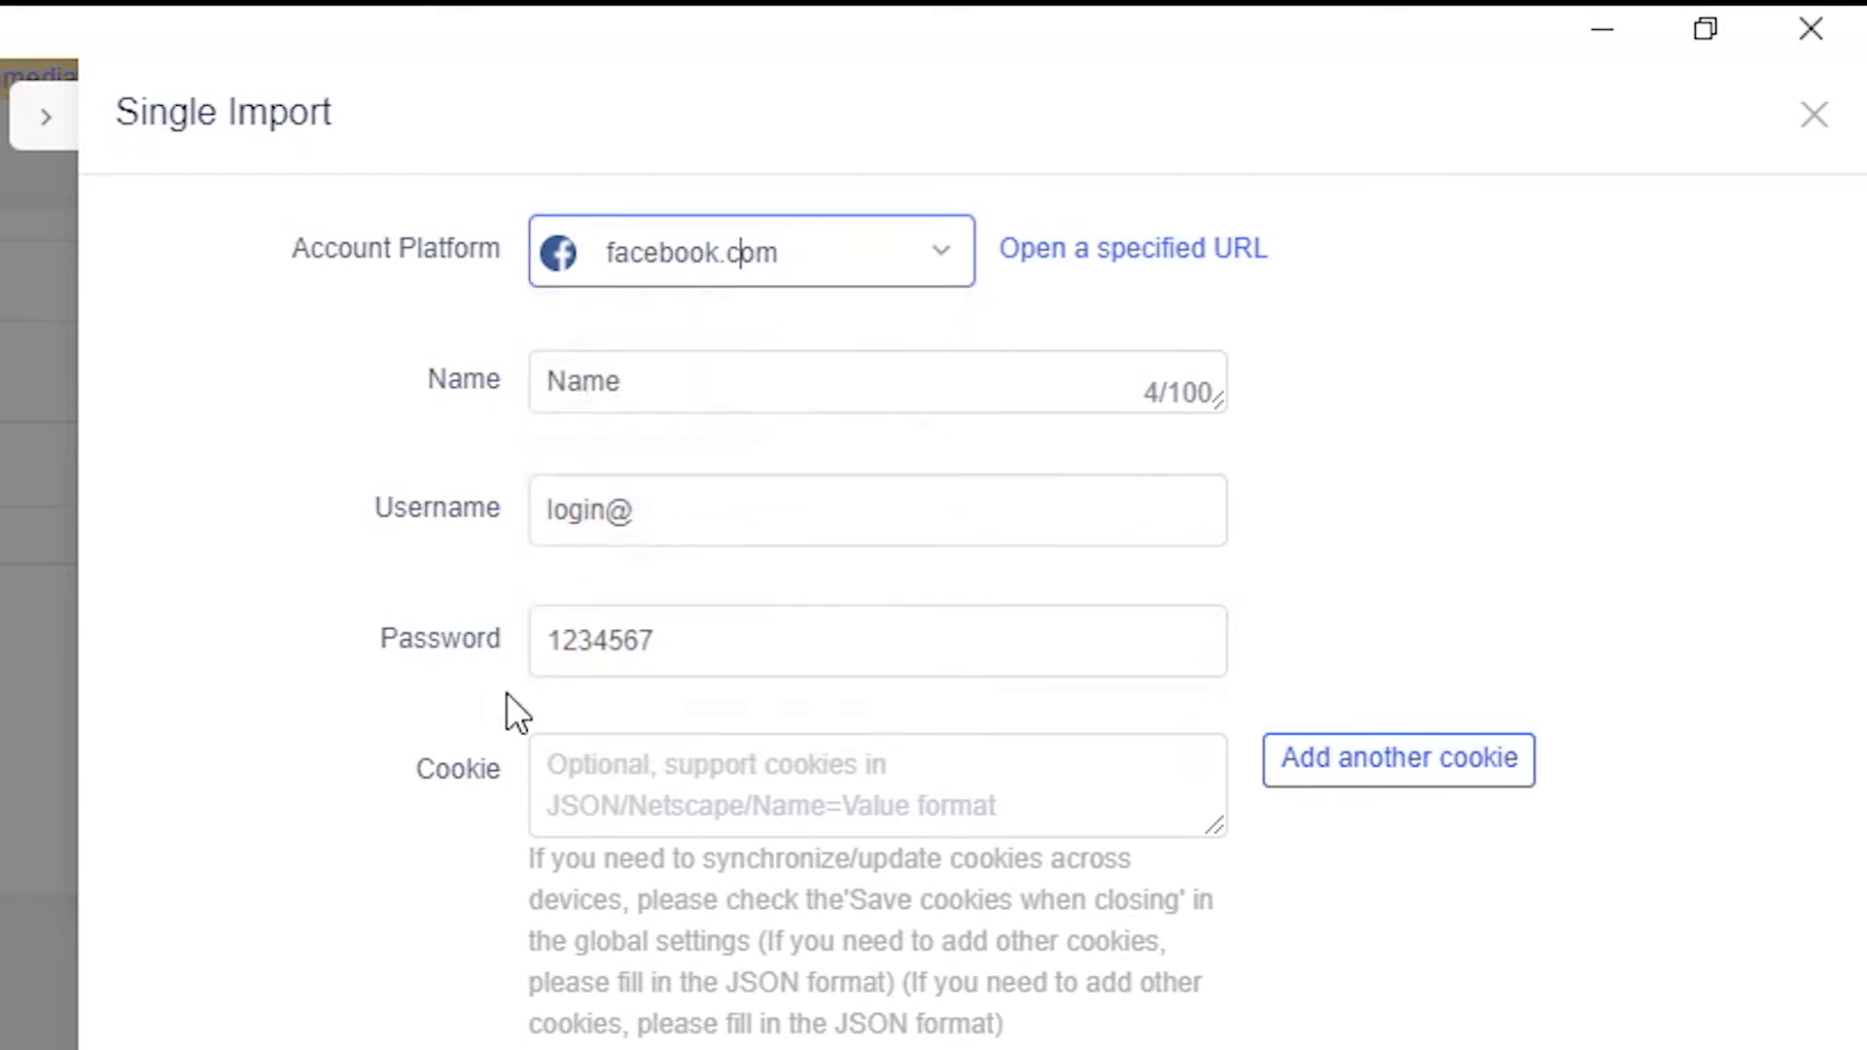
click(614, 807)
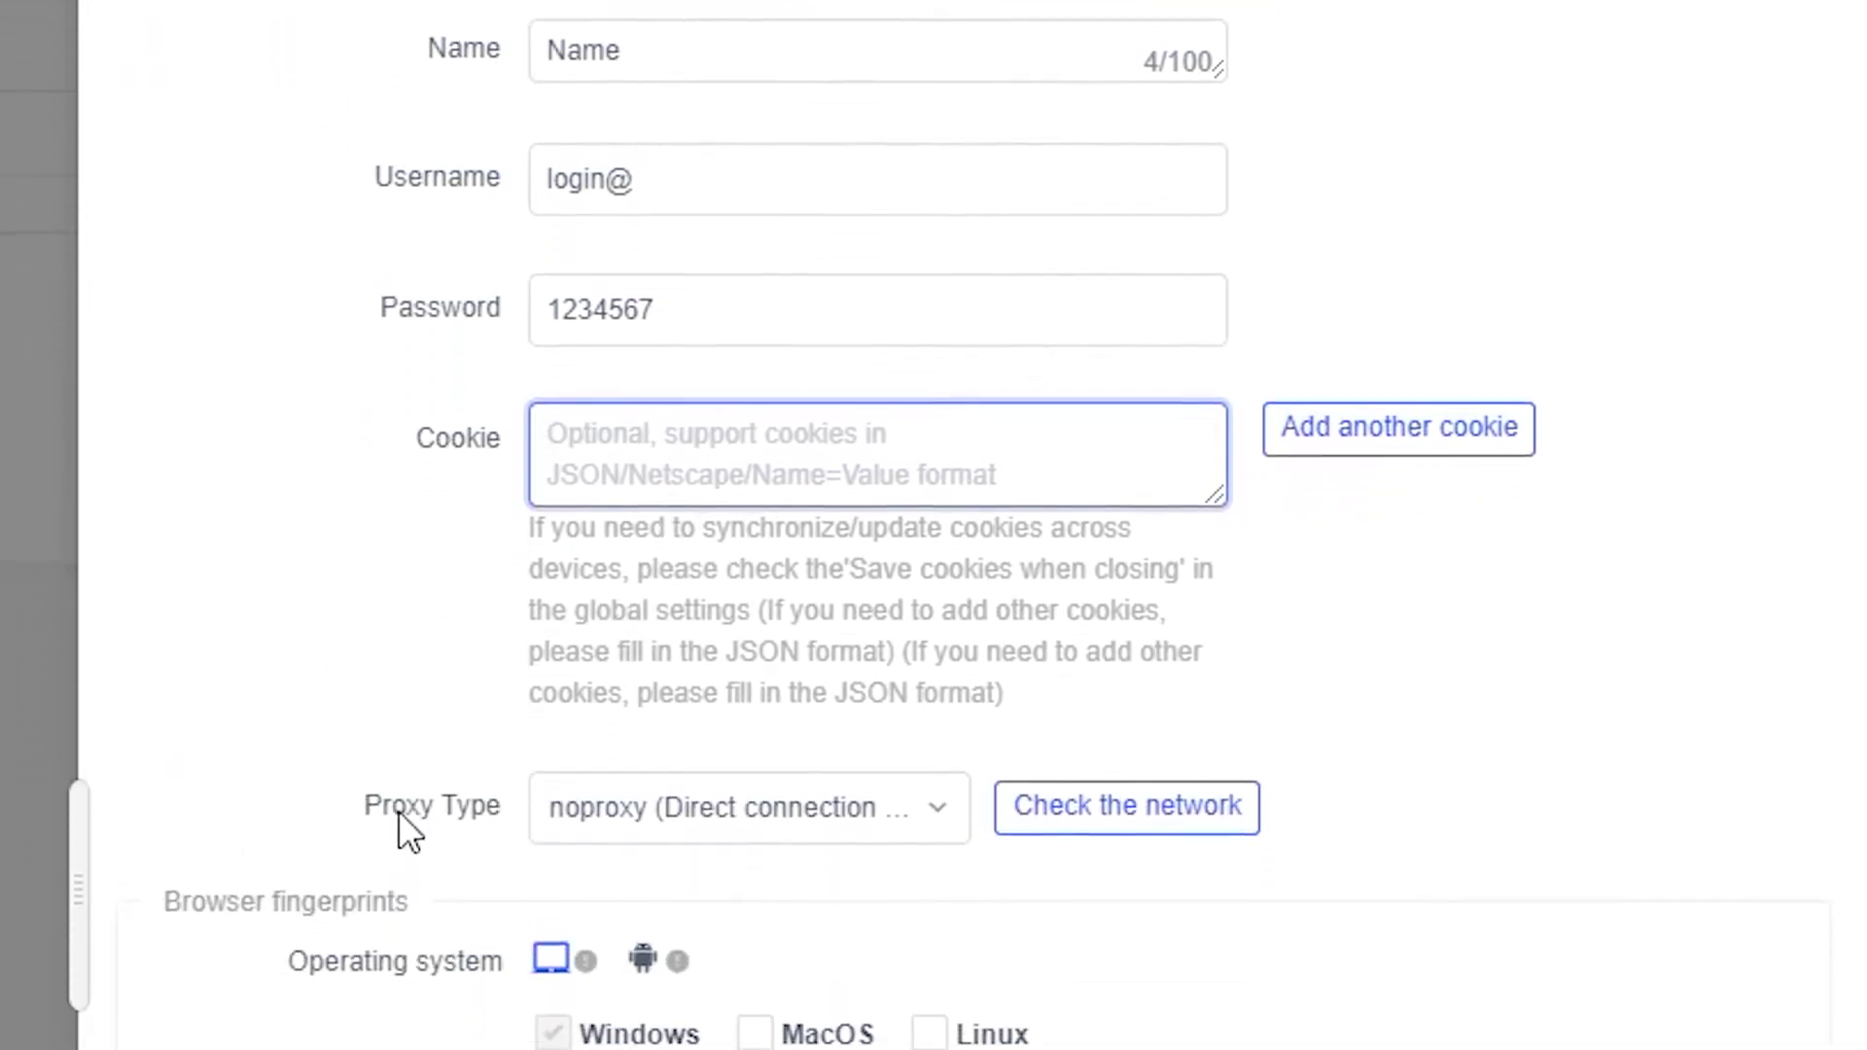
Set an HTTP proxy with host 123.5.9.9 and port 8080.
click(768, 671)
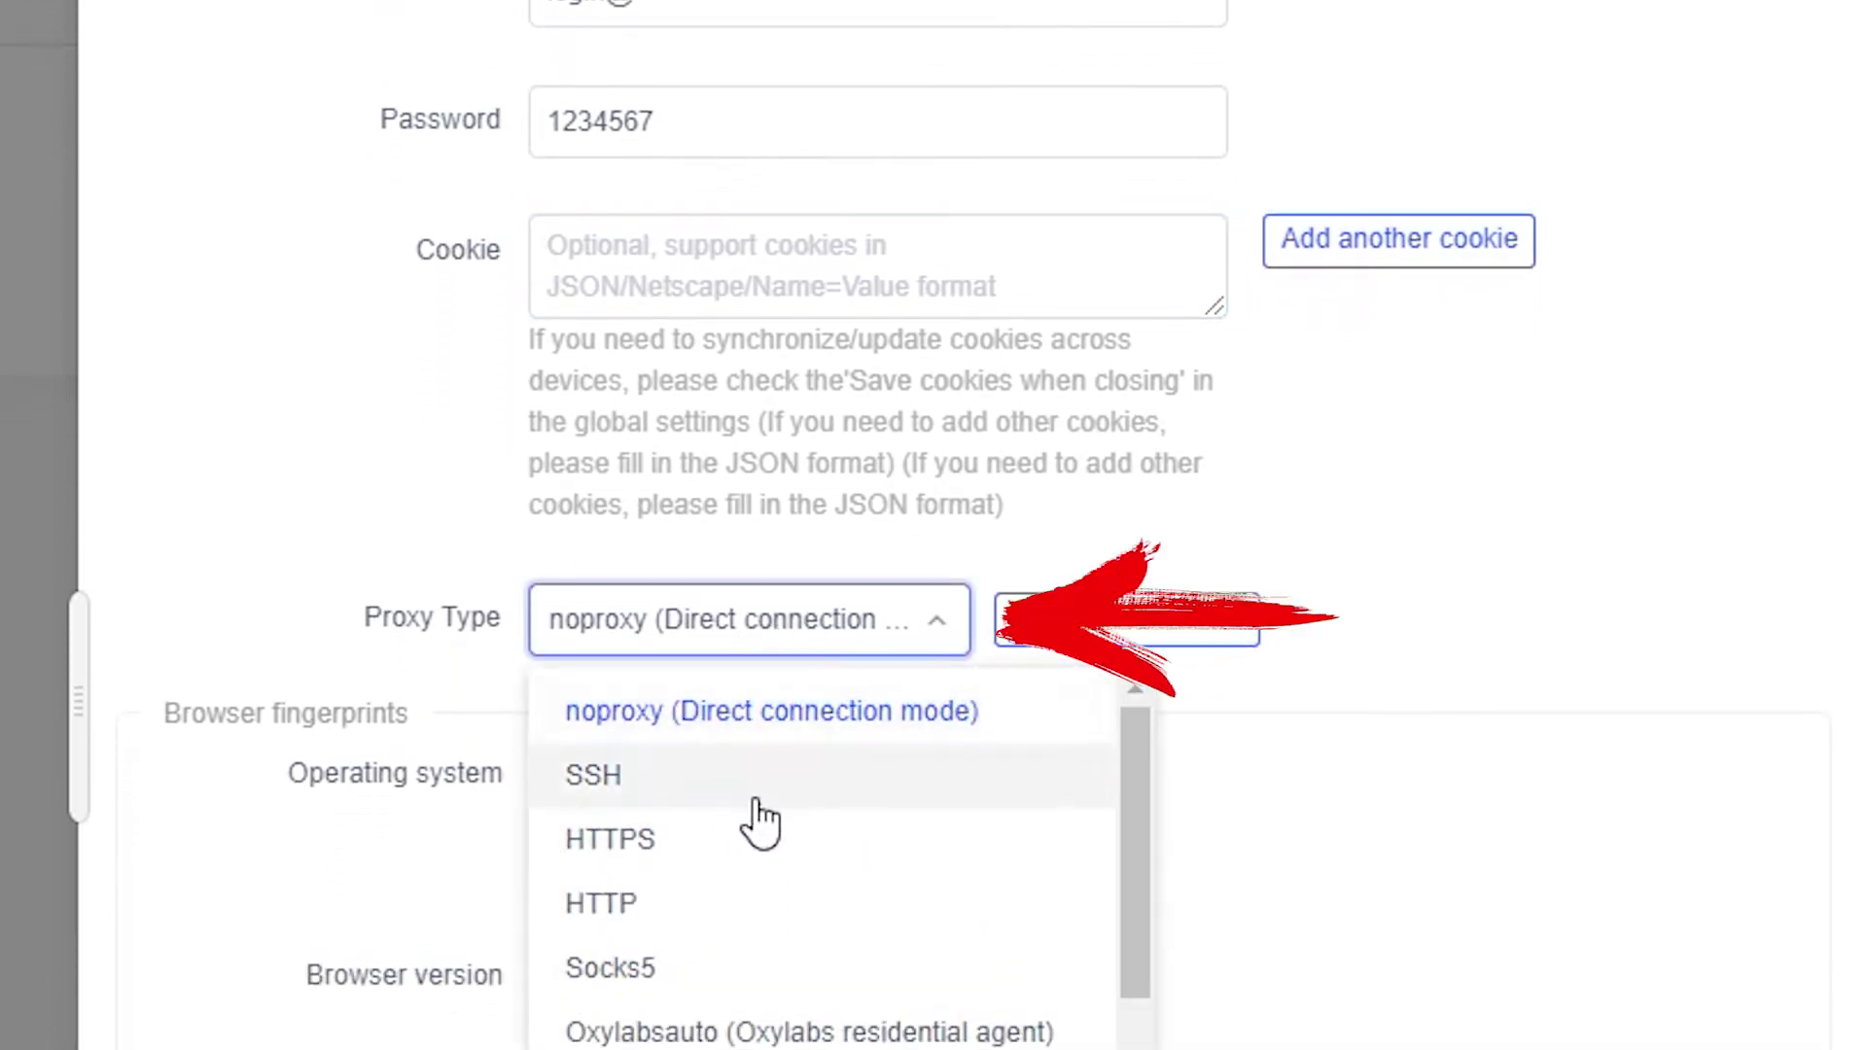
scroll(778, 836, down, 2)
scroll(773, 982, up, 2)
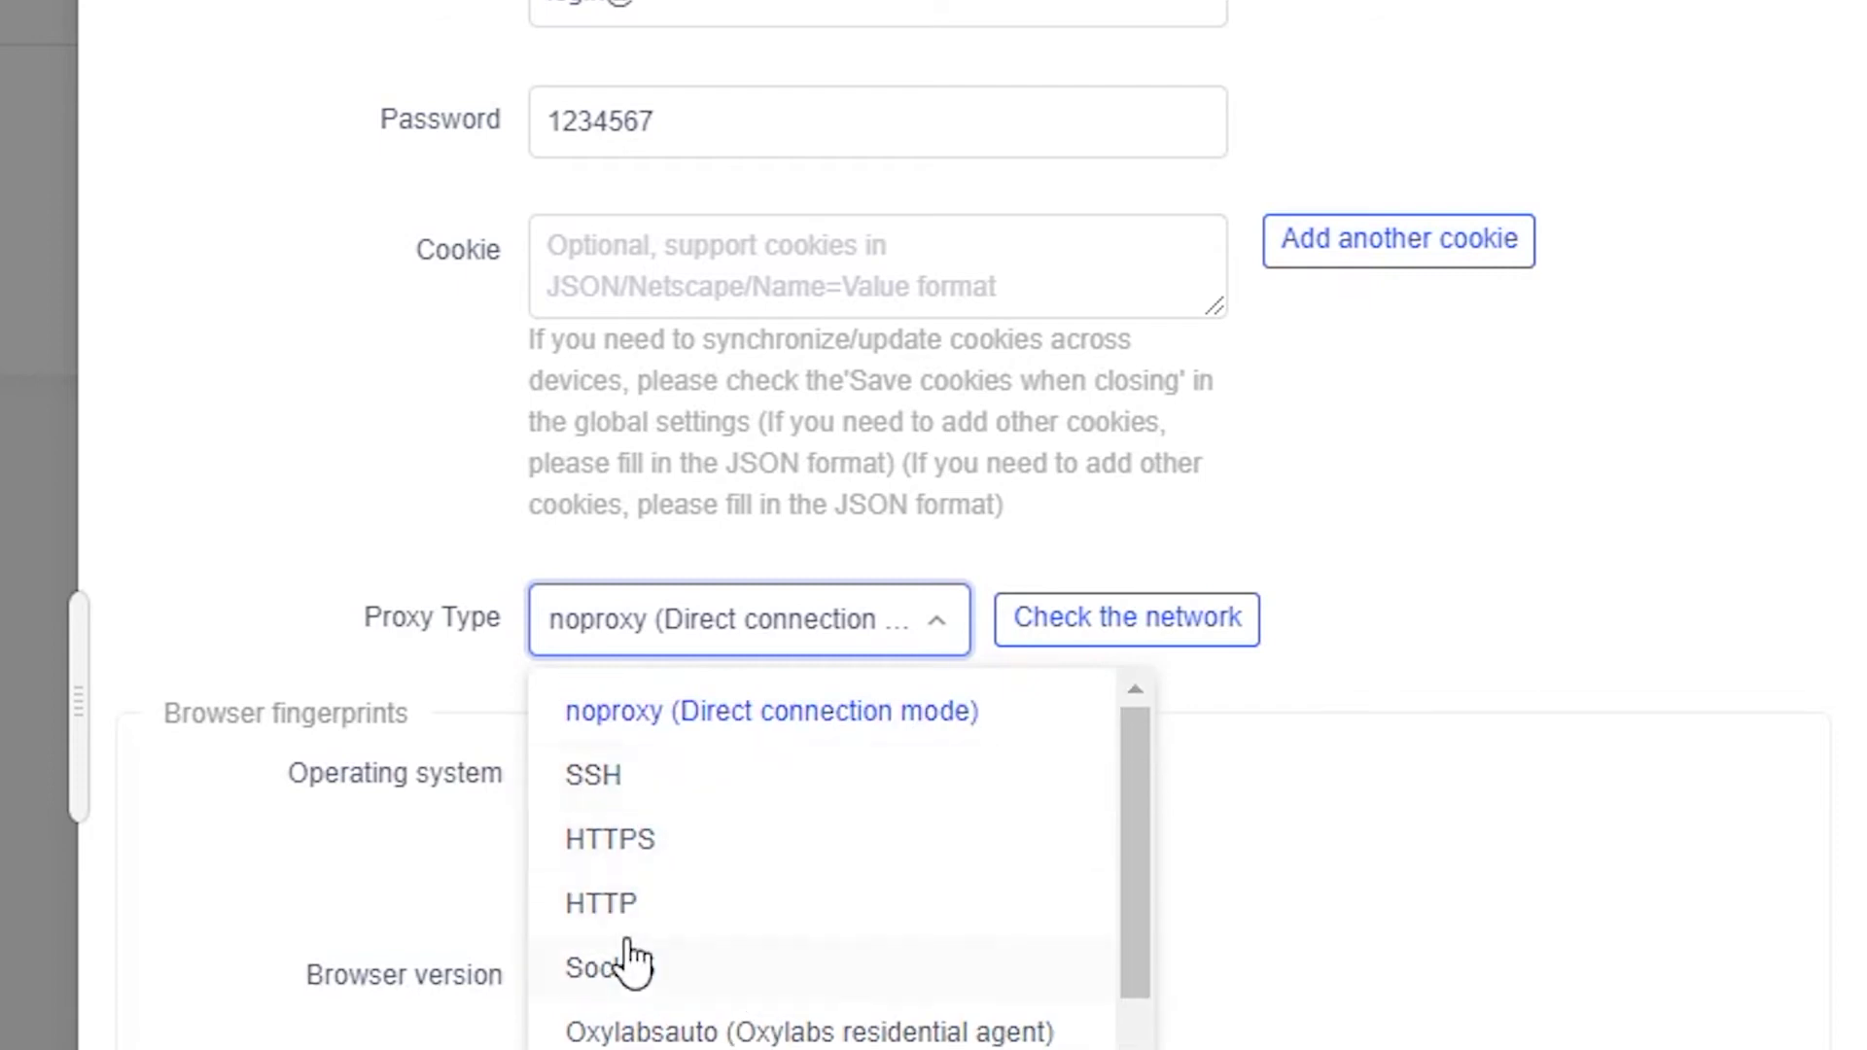
scroll(700, 883, down, 1)
scroll(700, 888, up, 1)
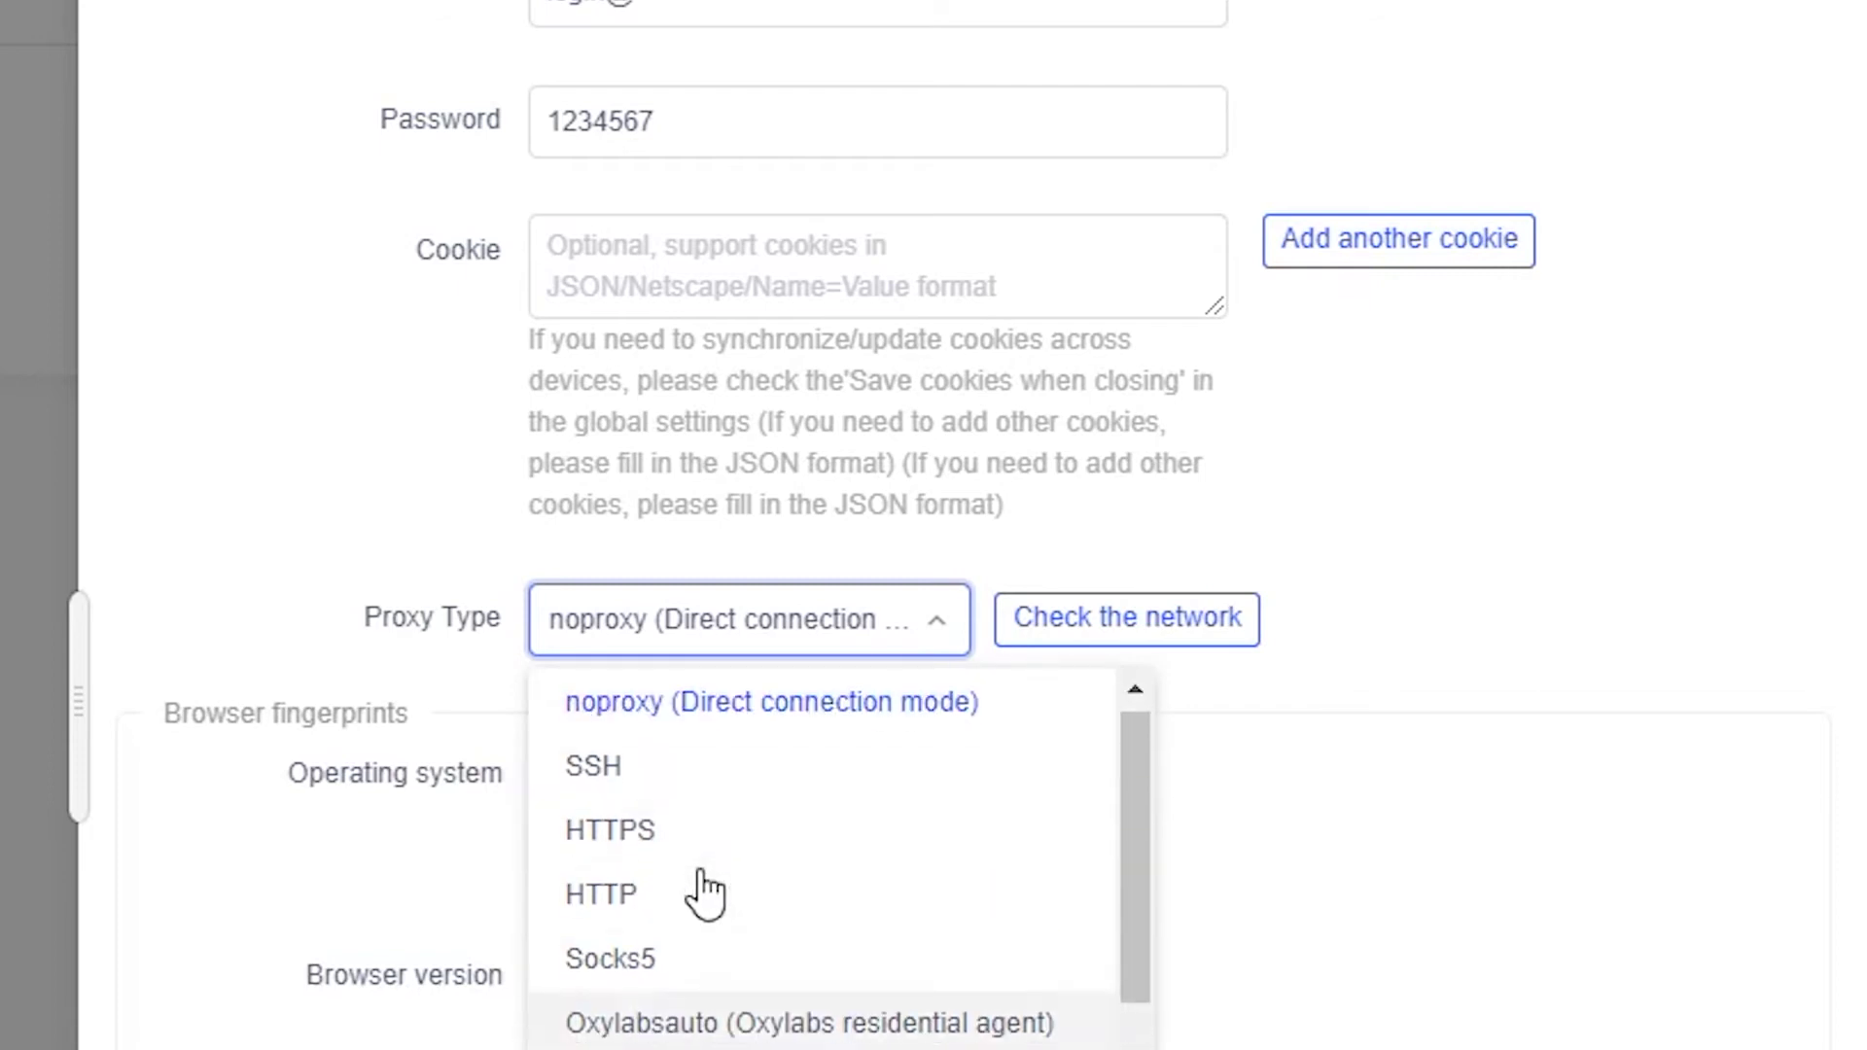
click(639, 914)
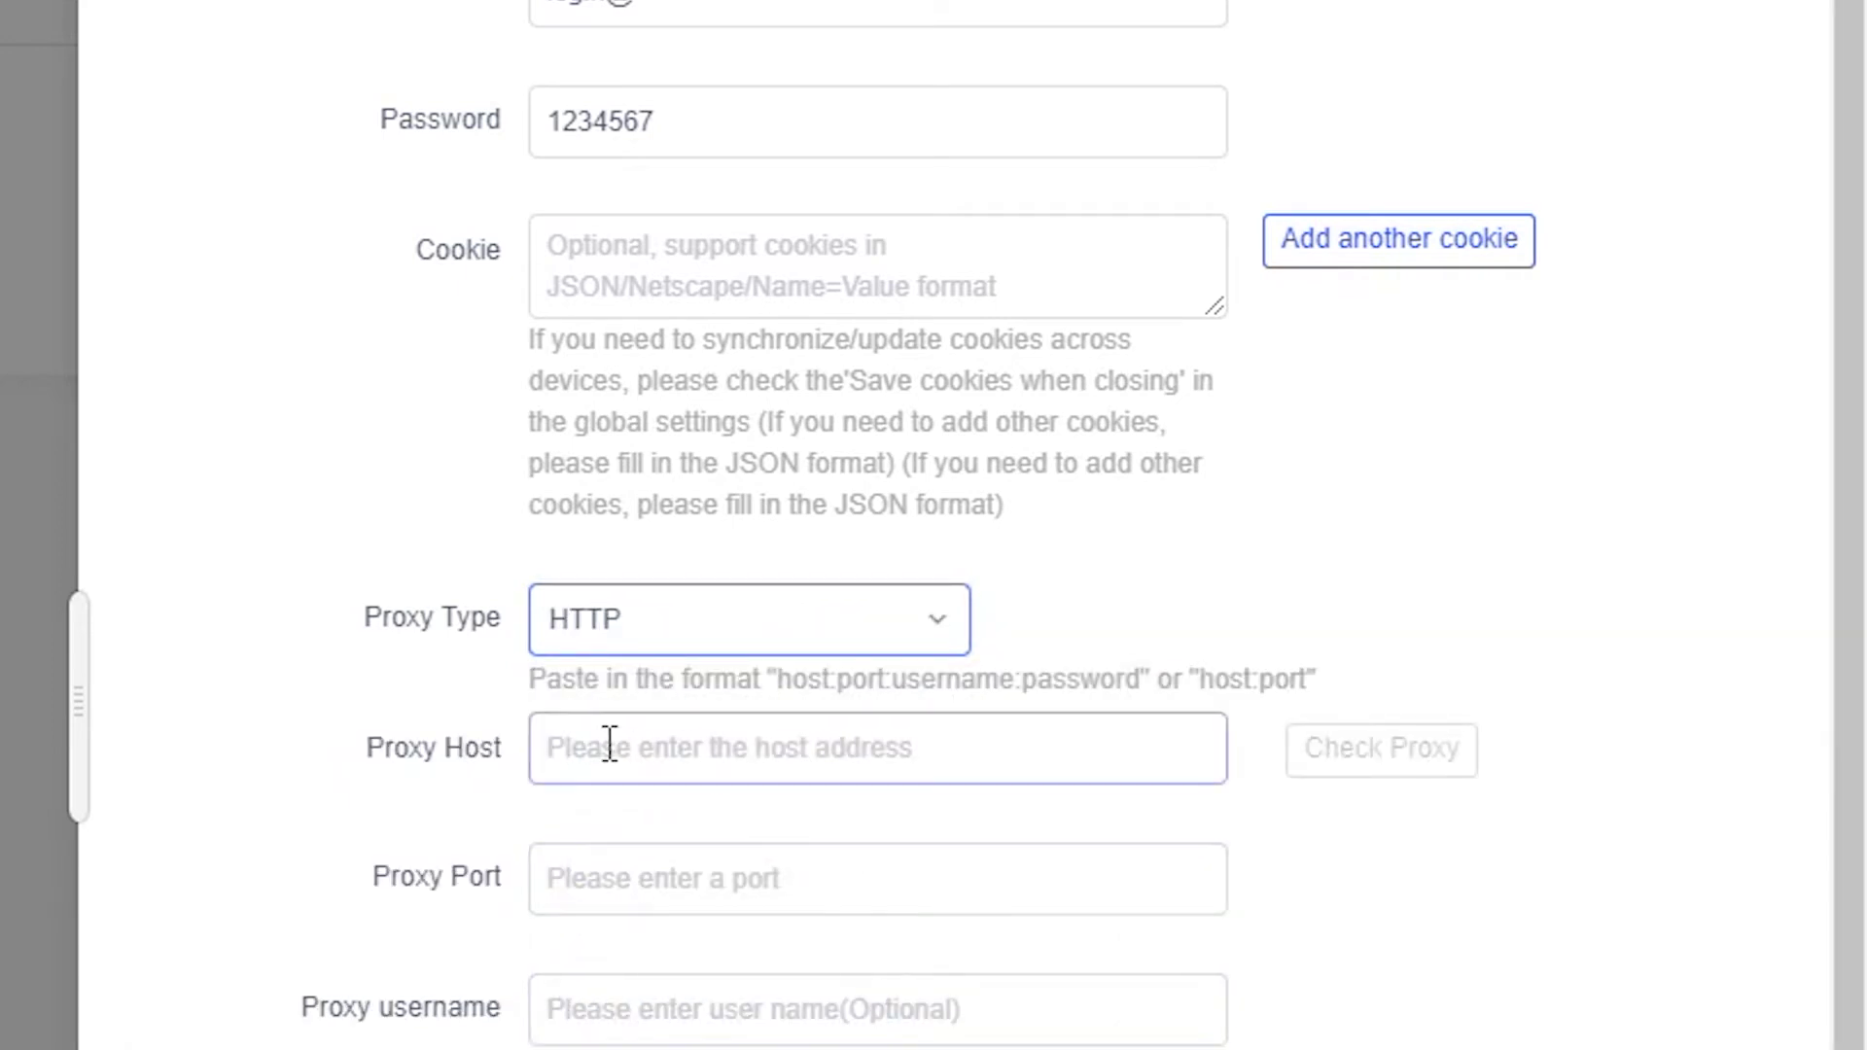
click(646, 756)
text(123)
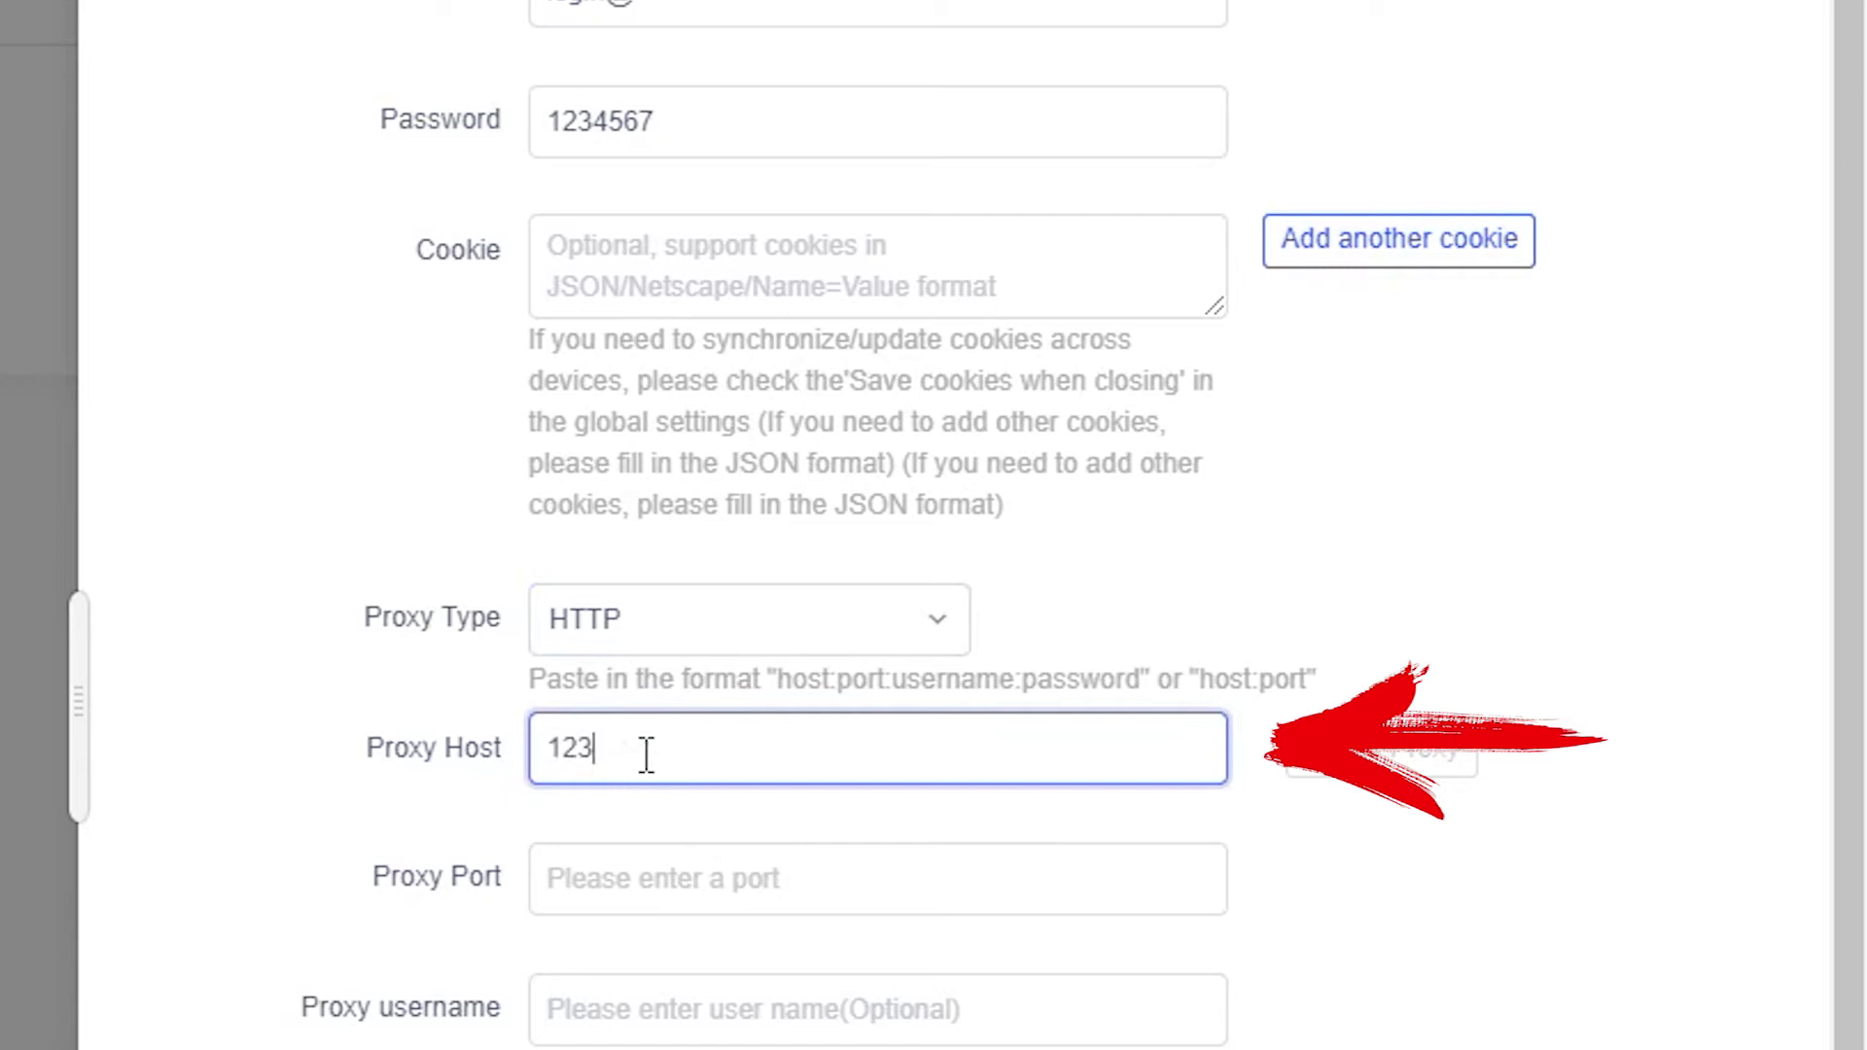
text(.5.9.9)
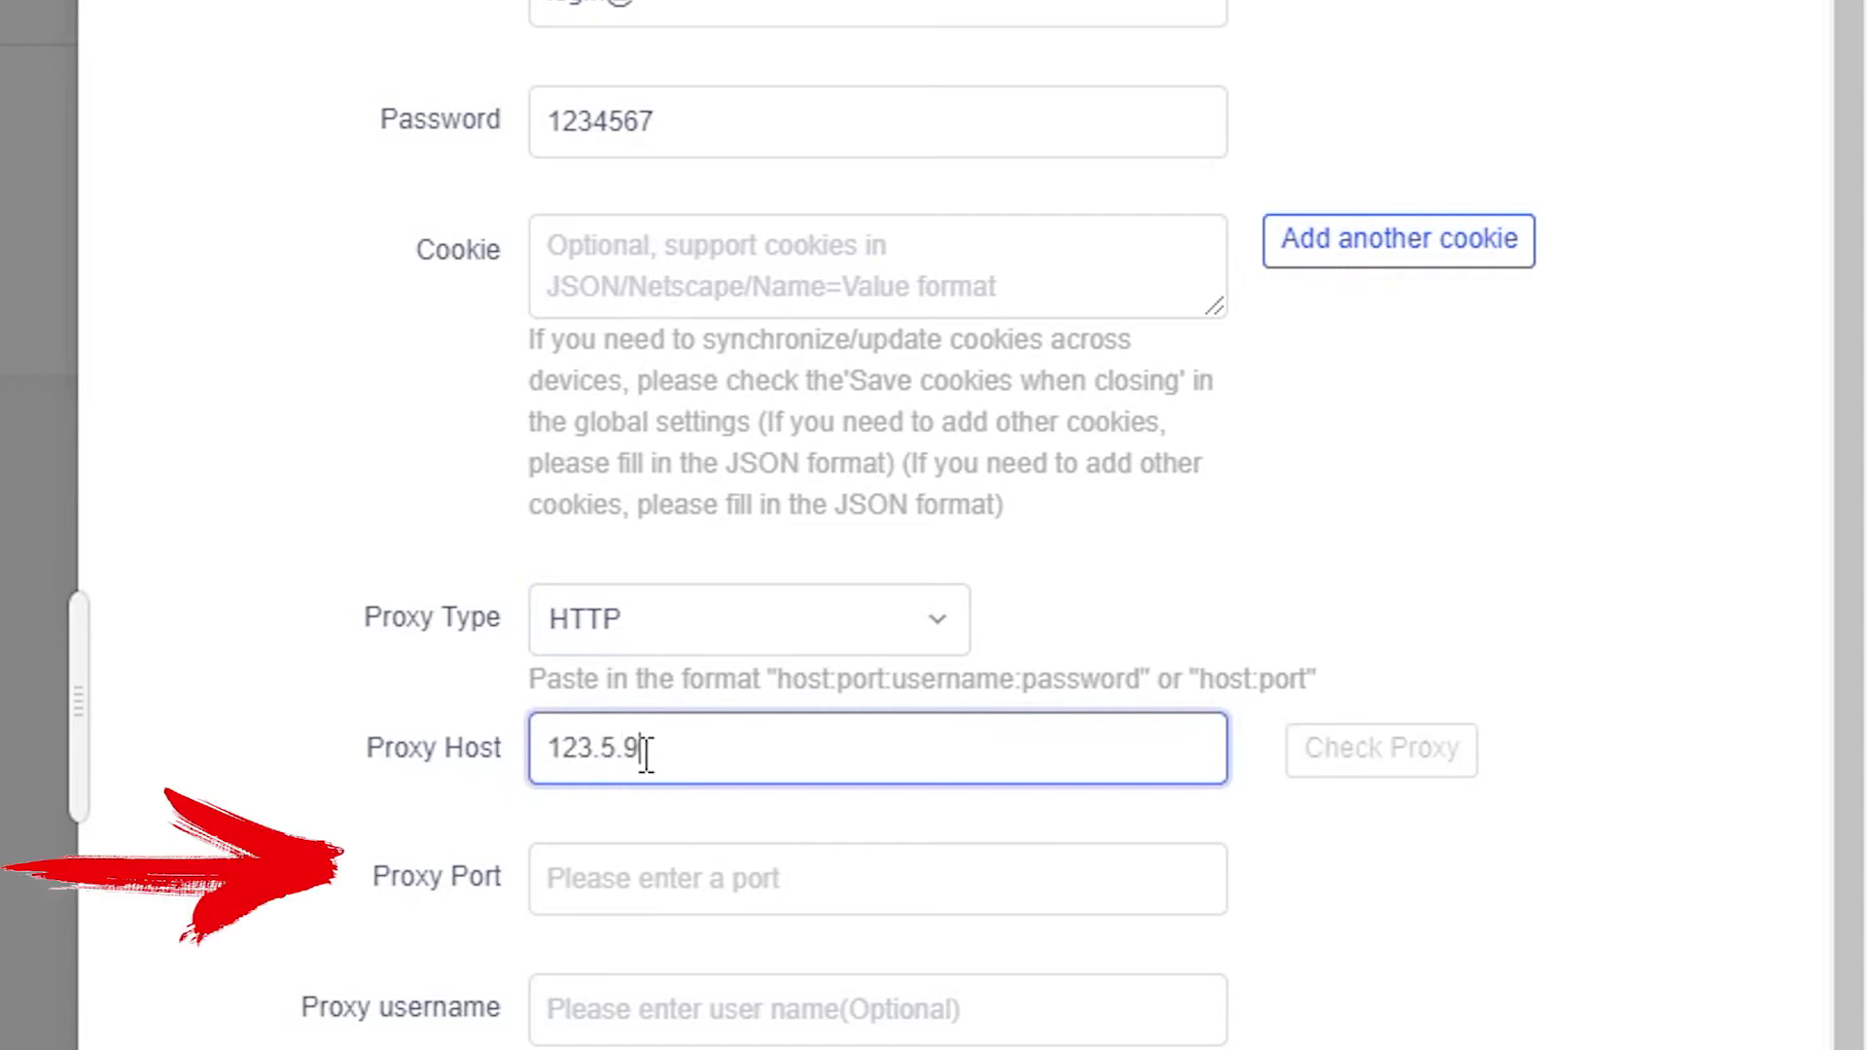
click(622, 890)
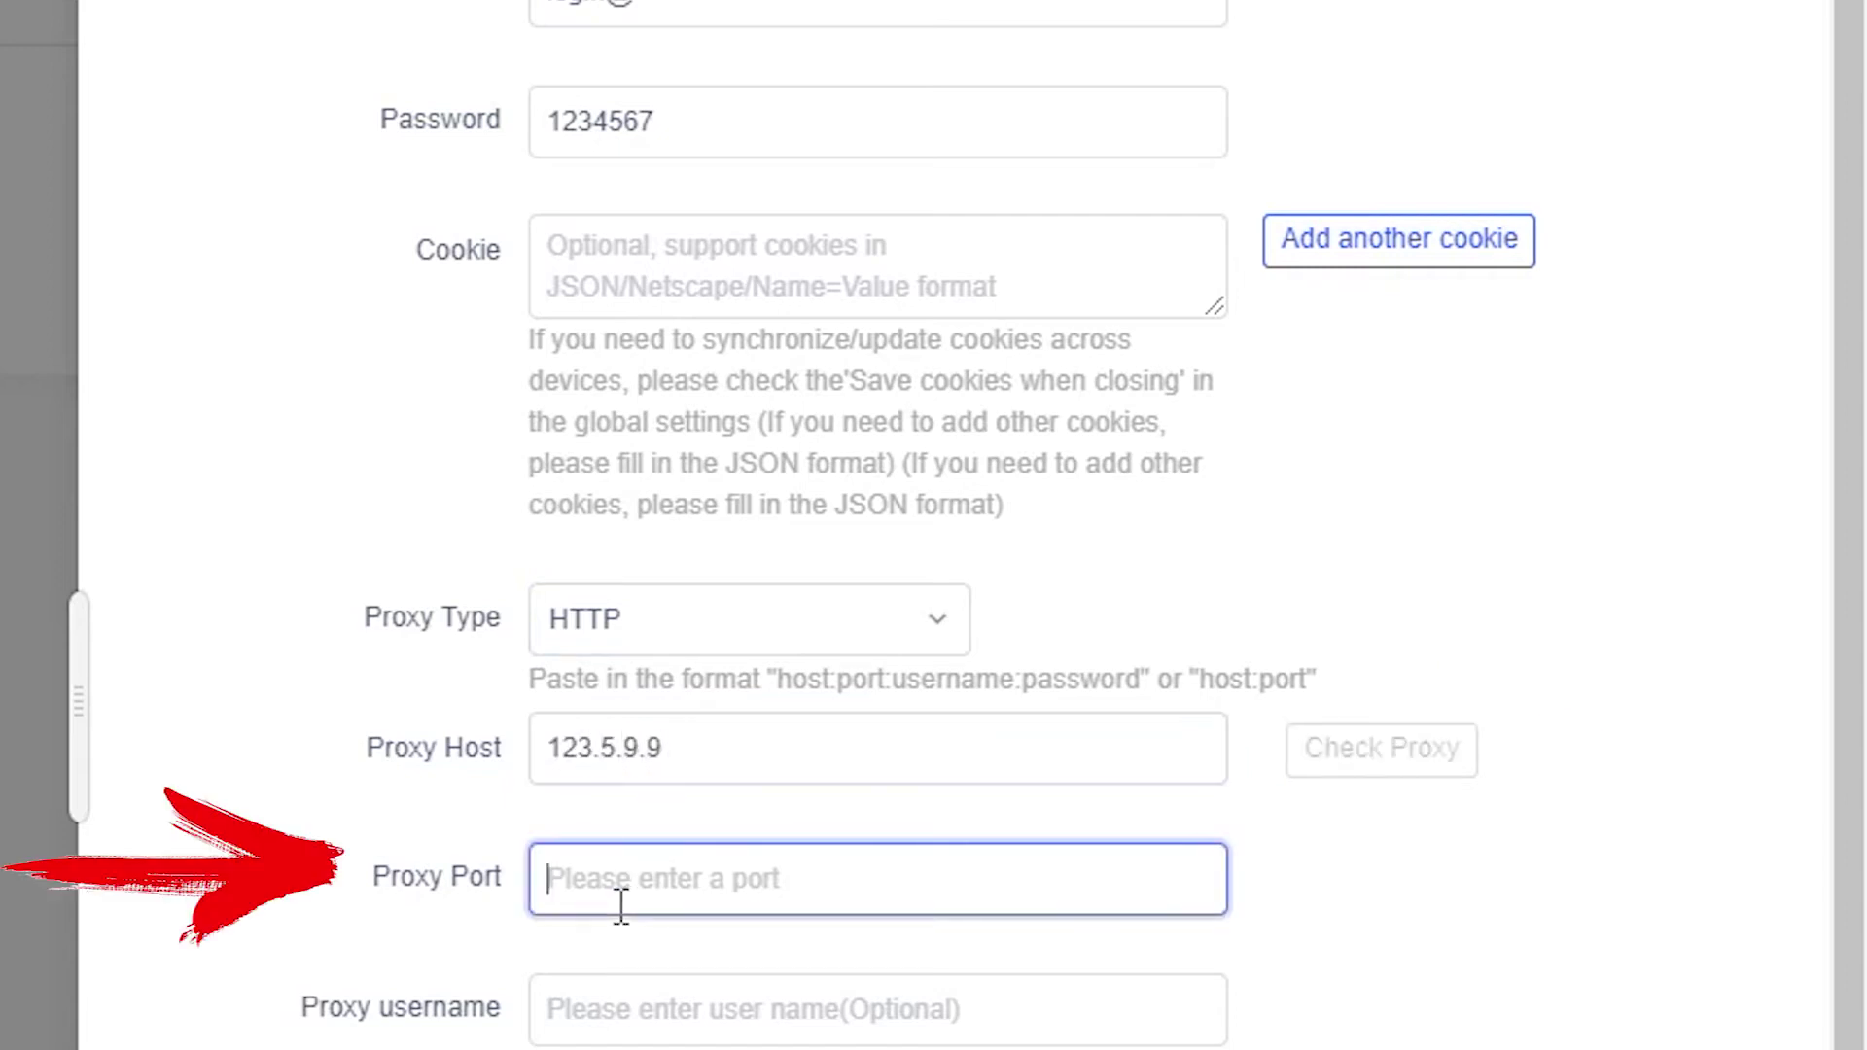
text(8080)
Enter the proxy username and proxy password.
scroll(613, 914, down, 1)
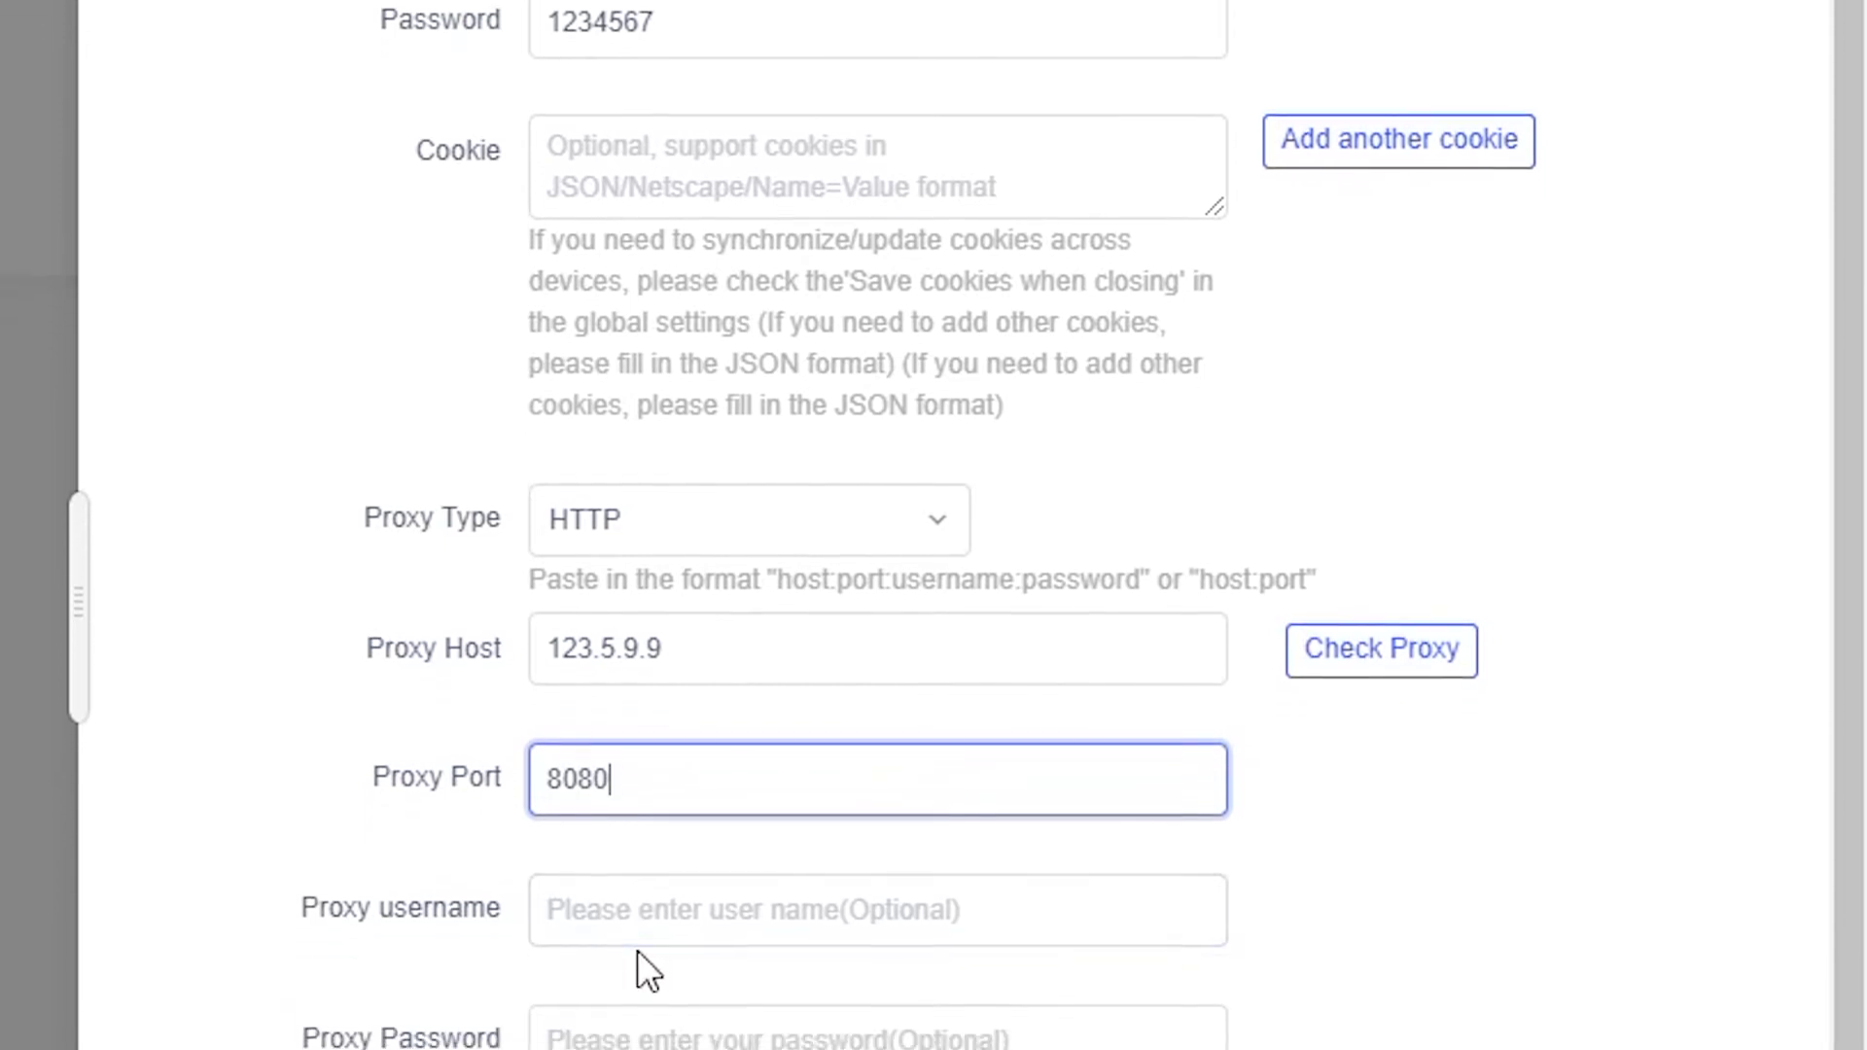
scroll(638, 949, down, 3)
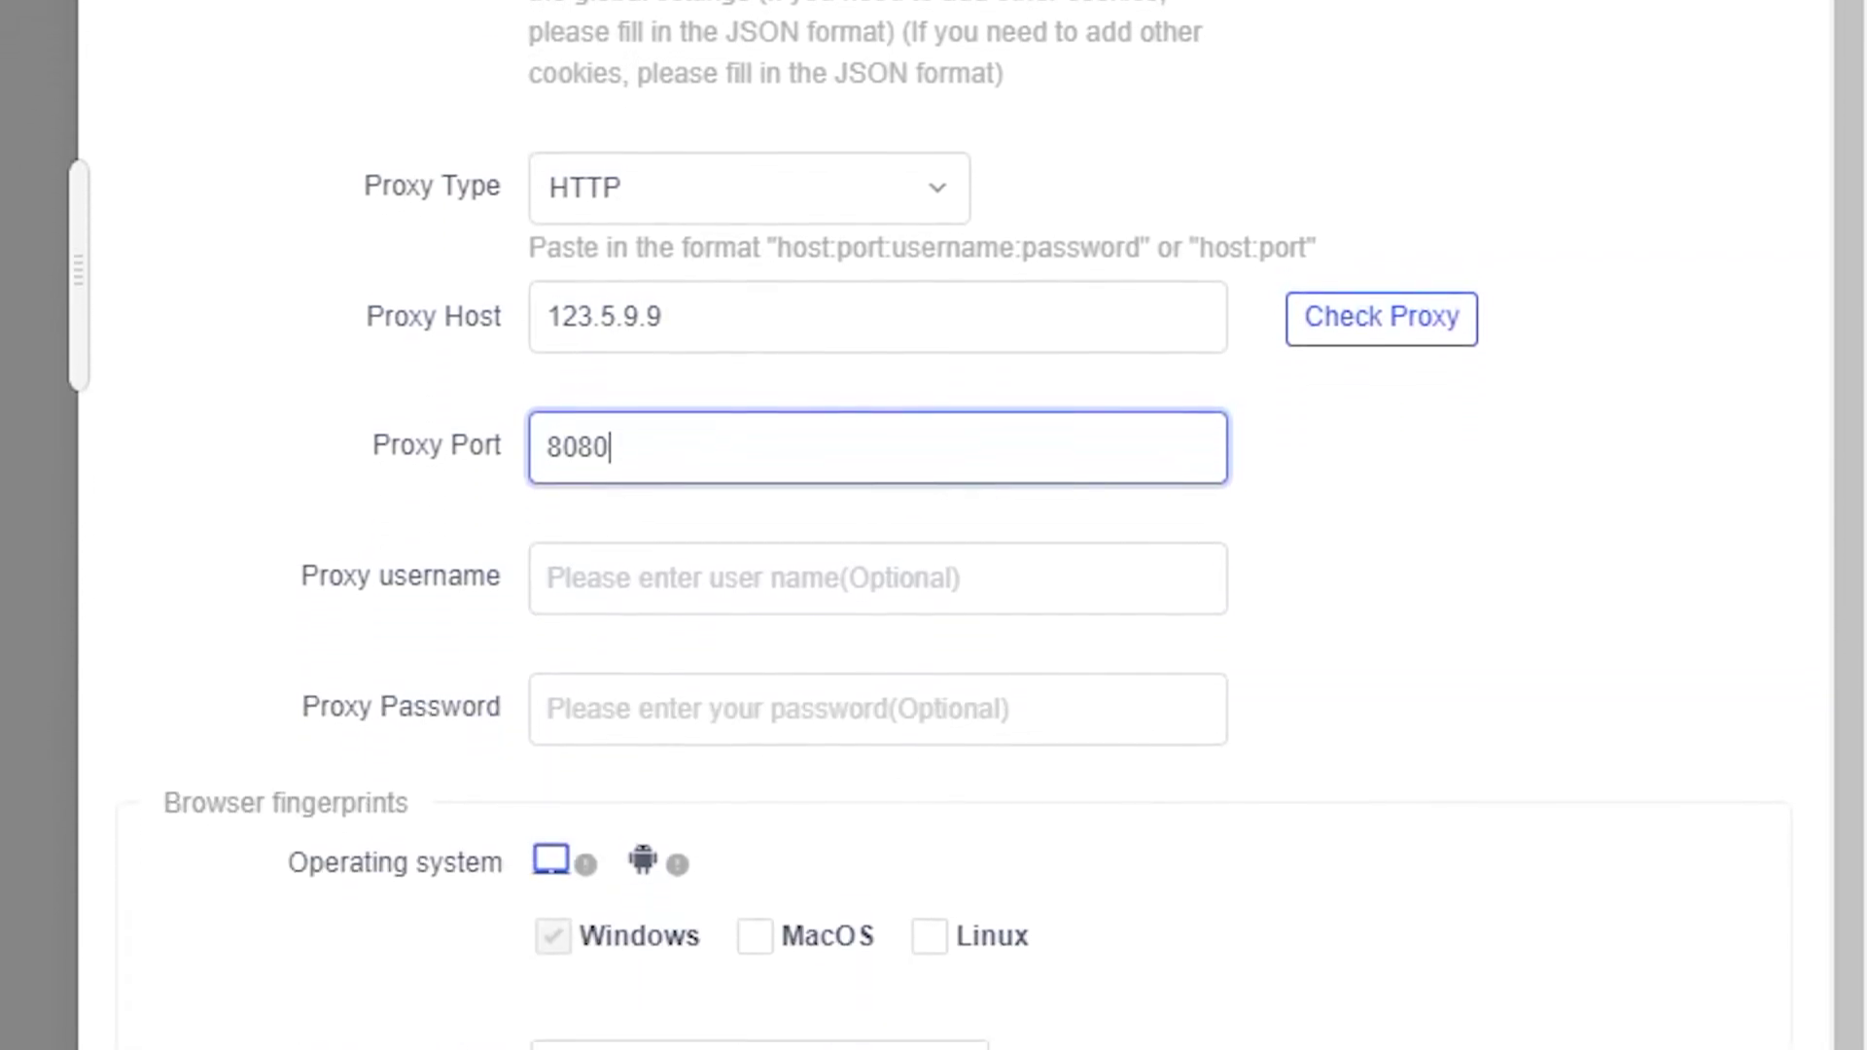
scroll(975, 992, down, 1)
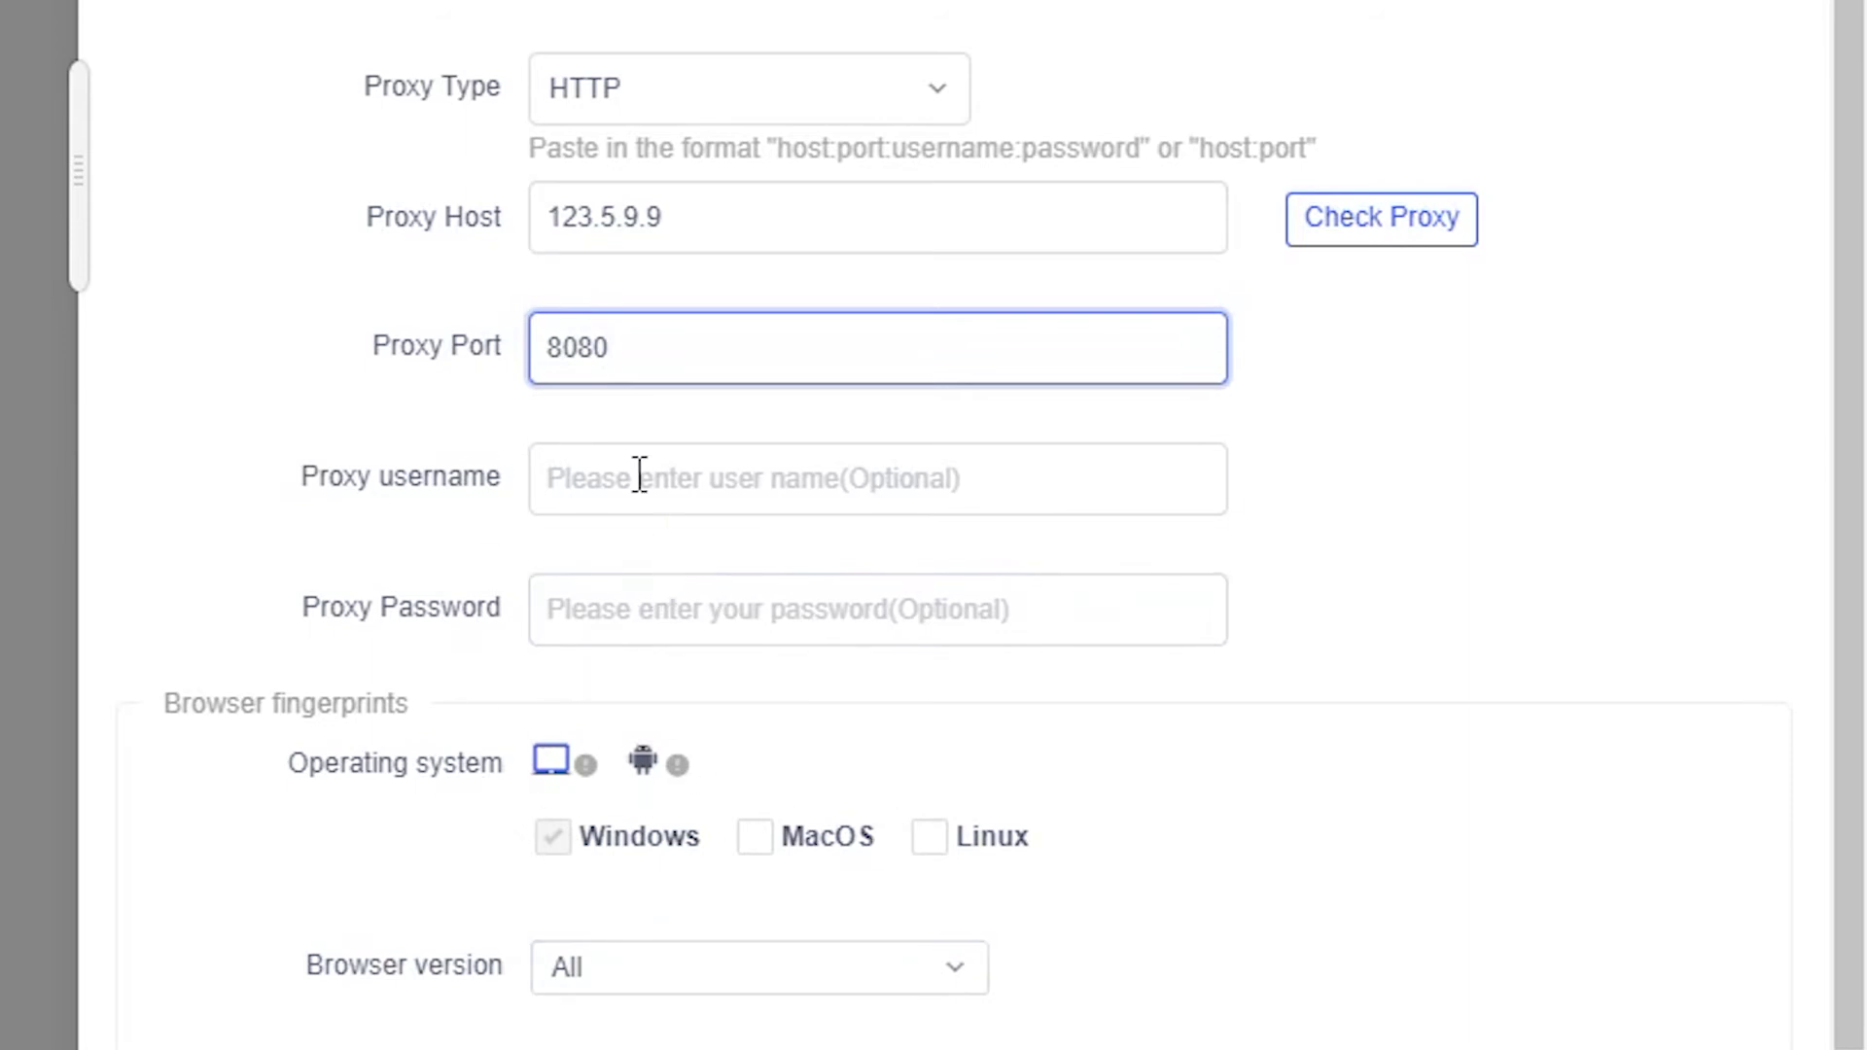
click(717, 484)
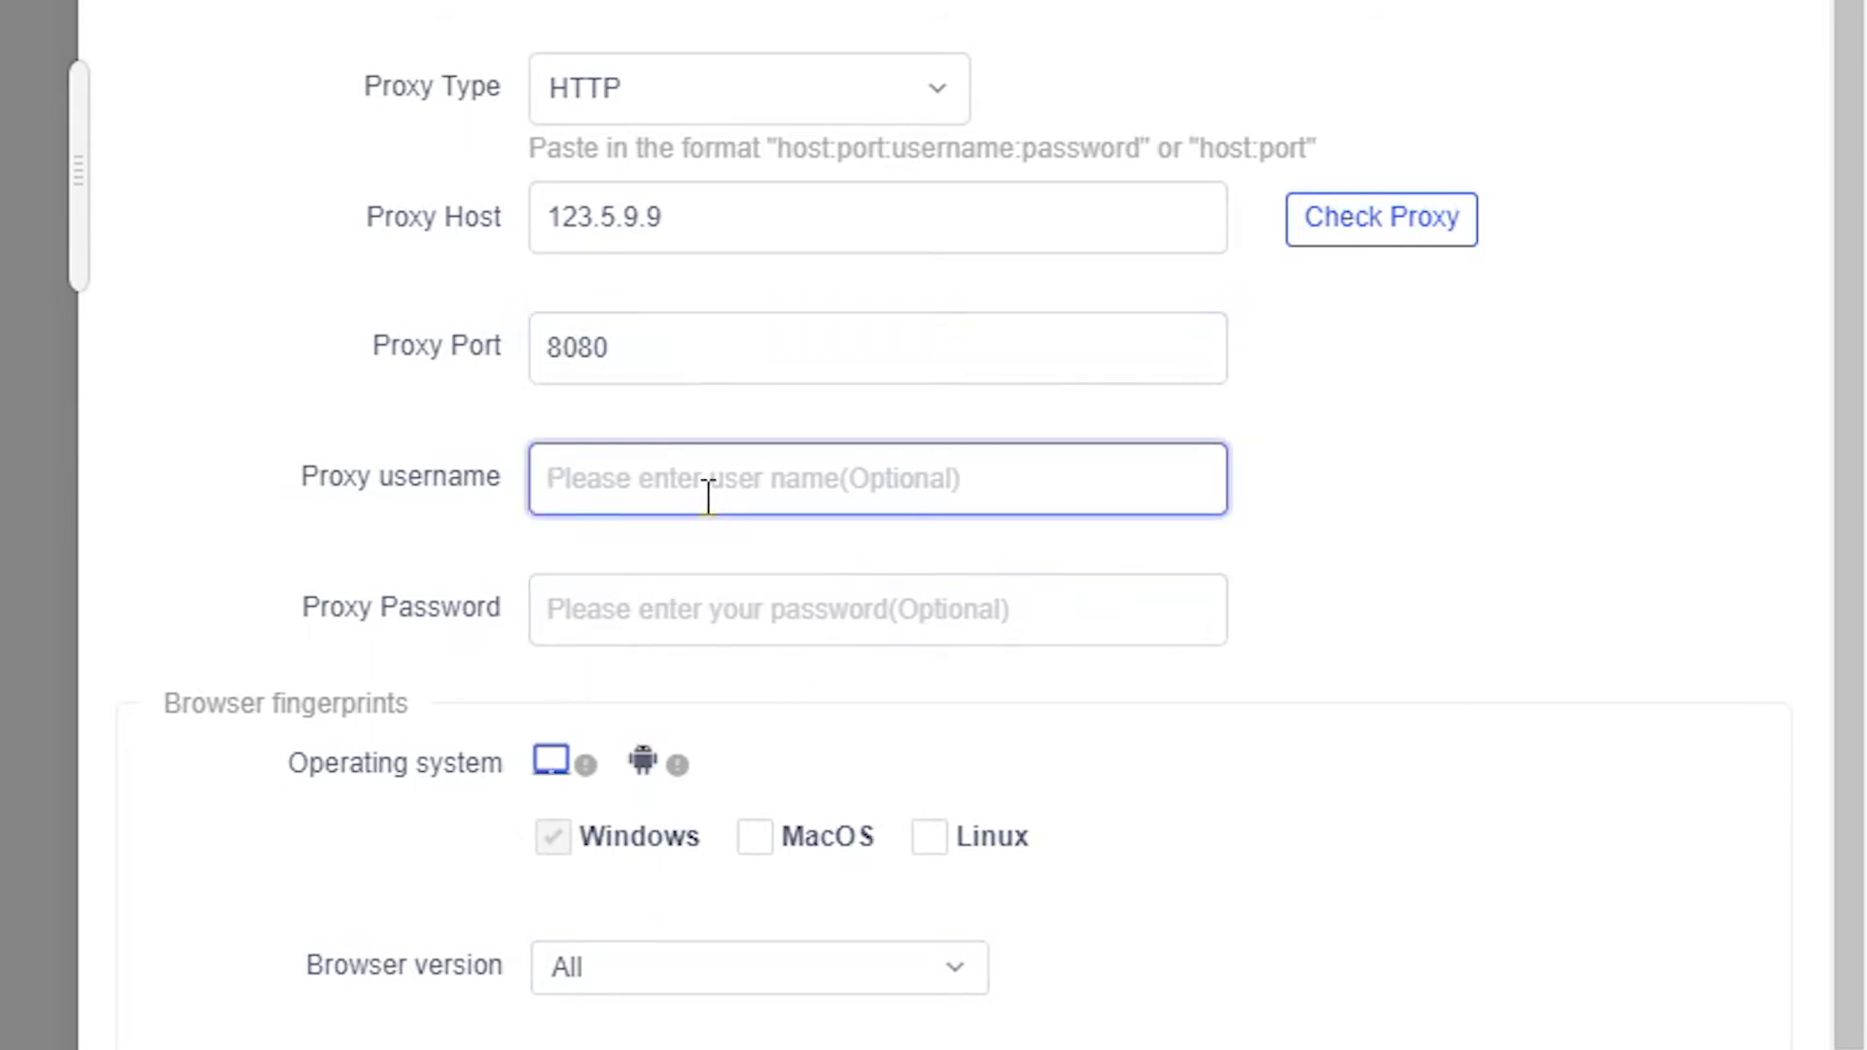
text(login)
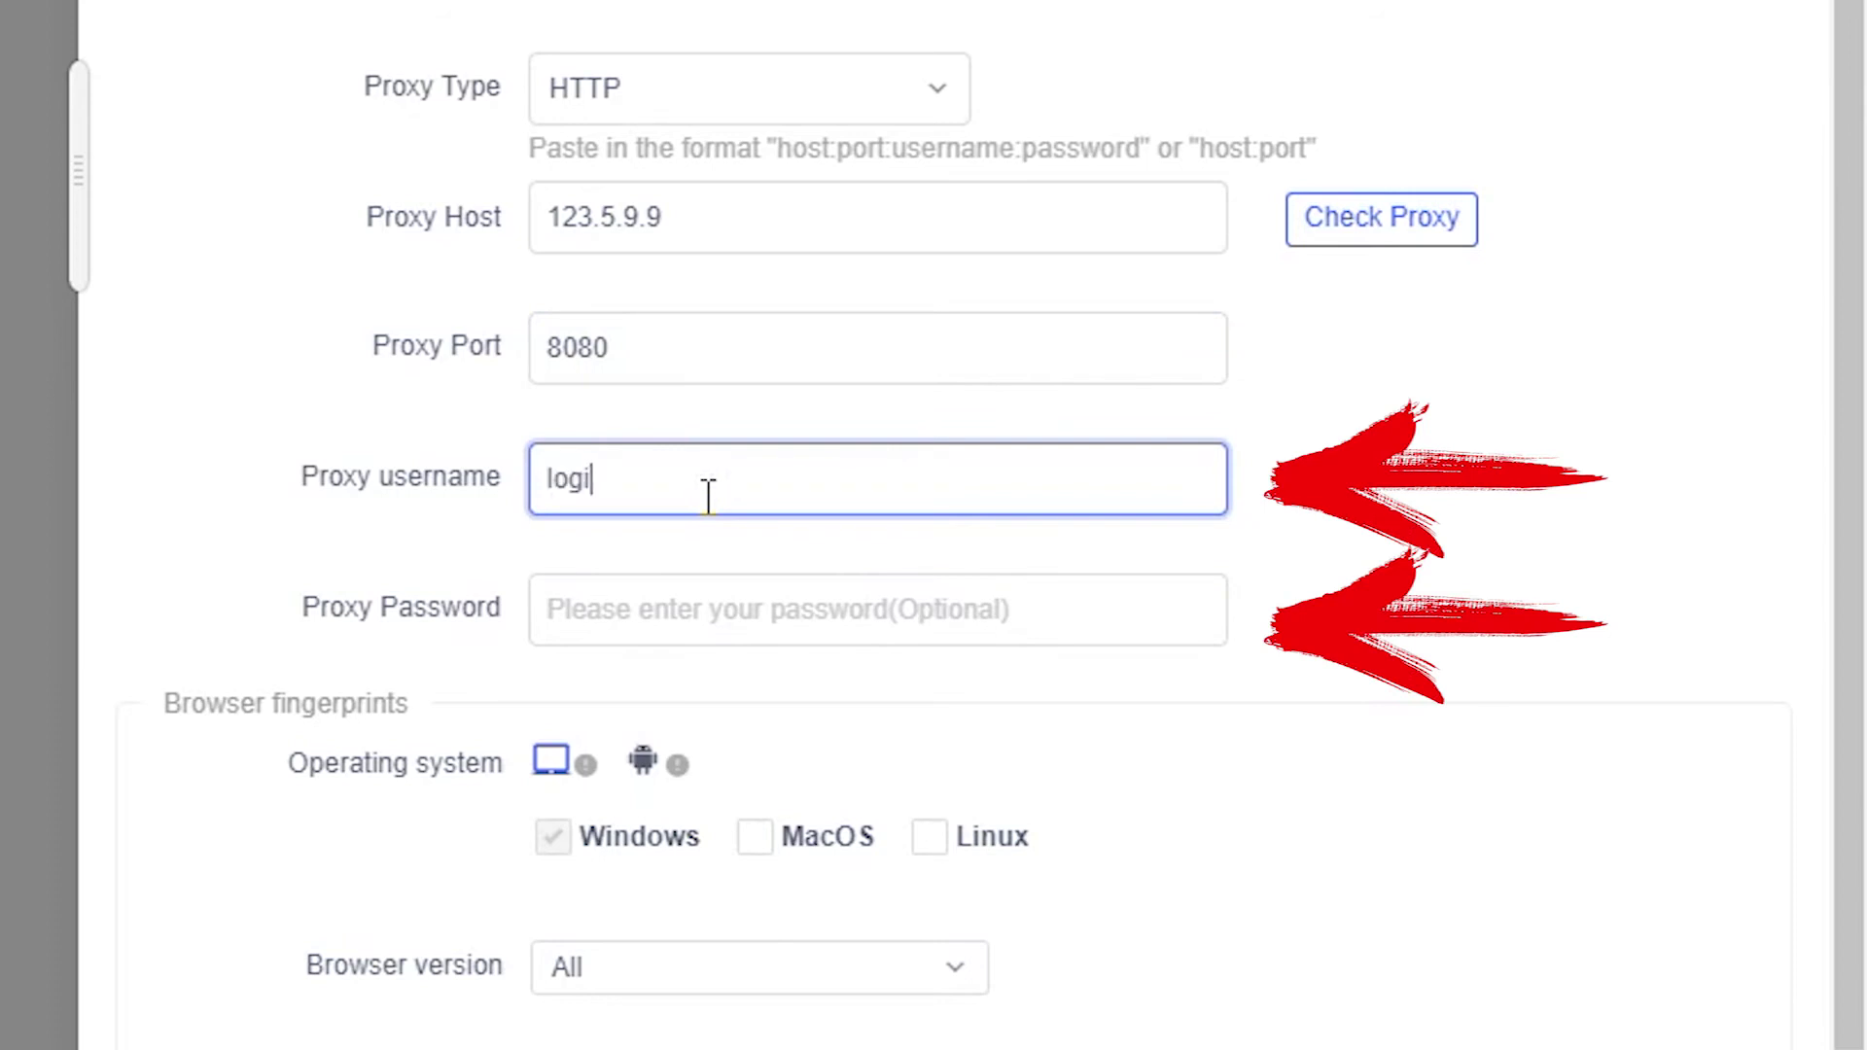
click(661, 638)
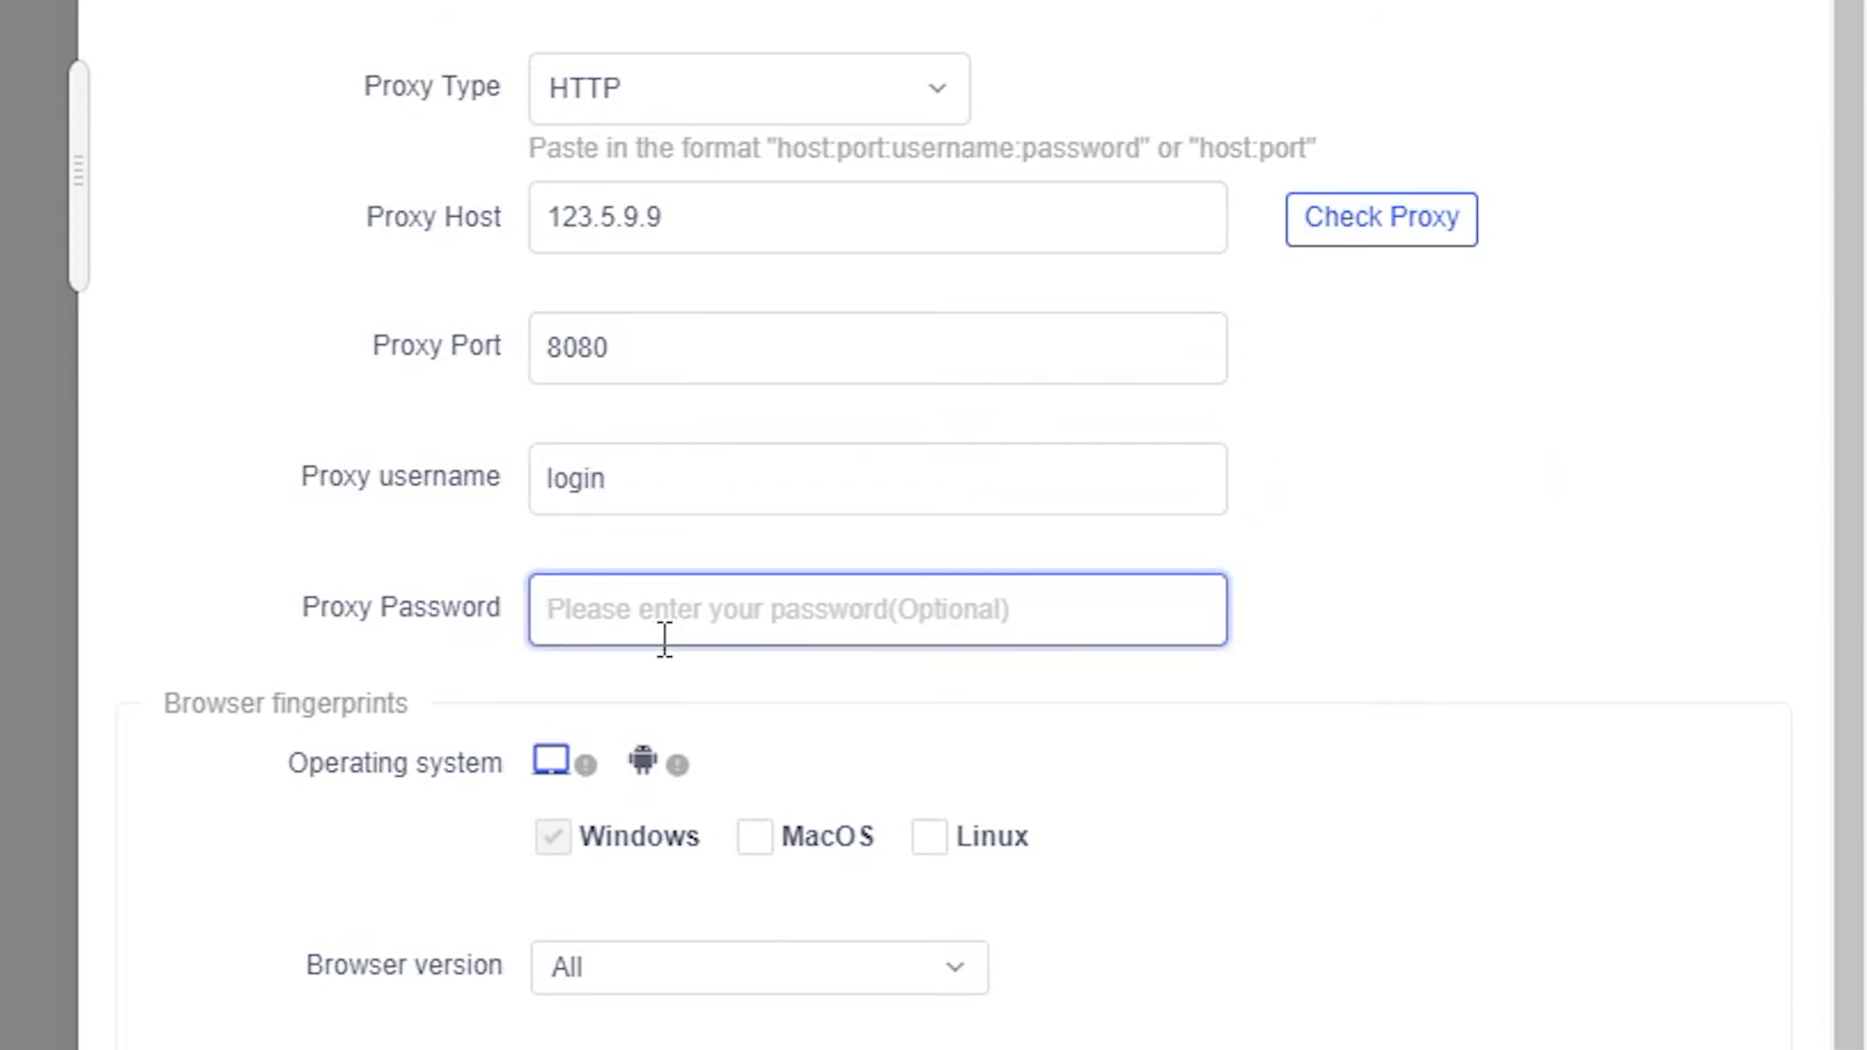
text(pass)
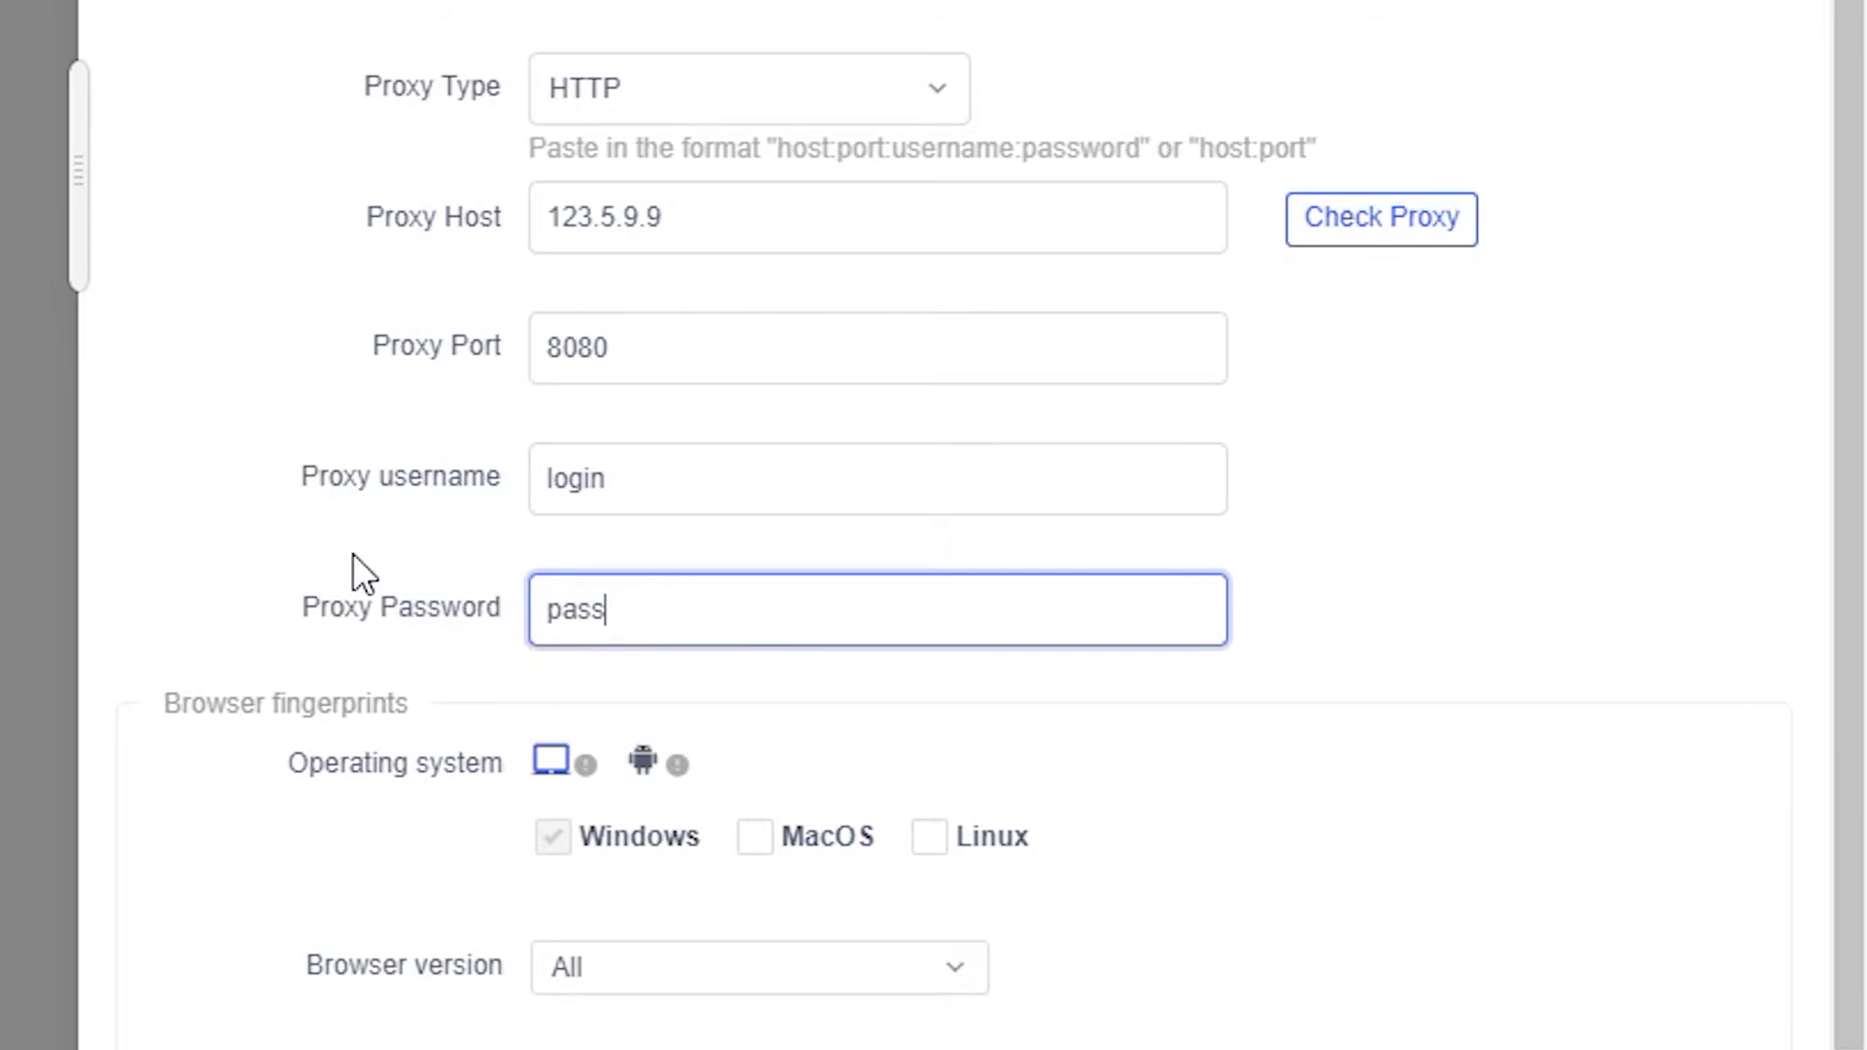
scroll(353, 553, down, 1)
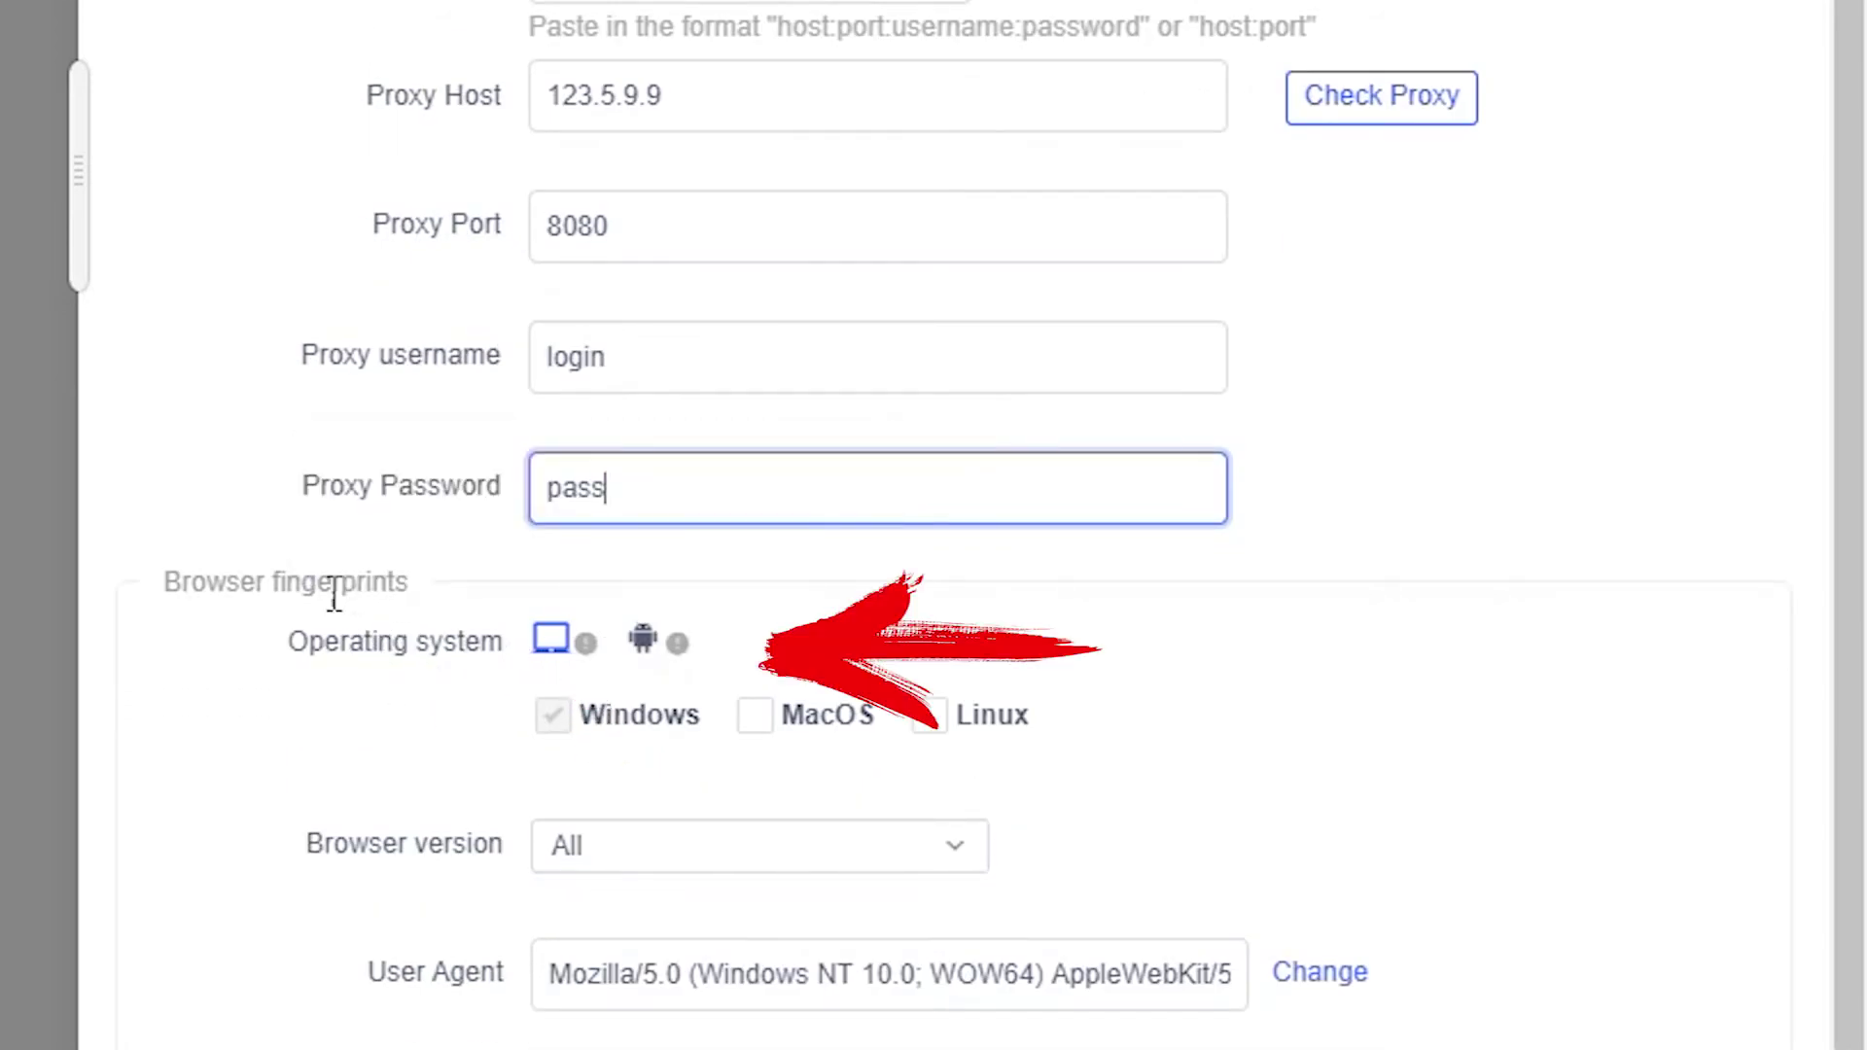
Set the fingerprint to a desktop system with only Windows allowed as operating system.
click(650, 640)
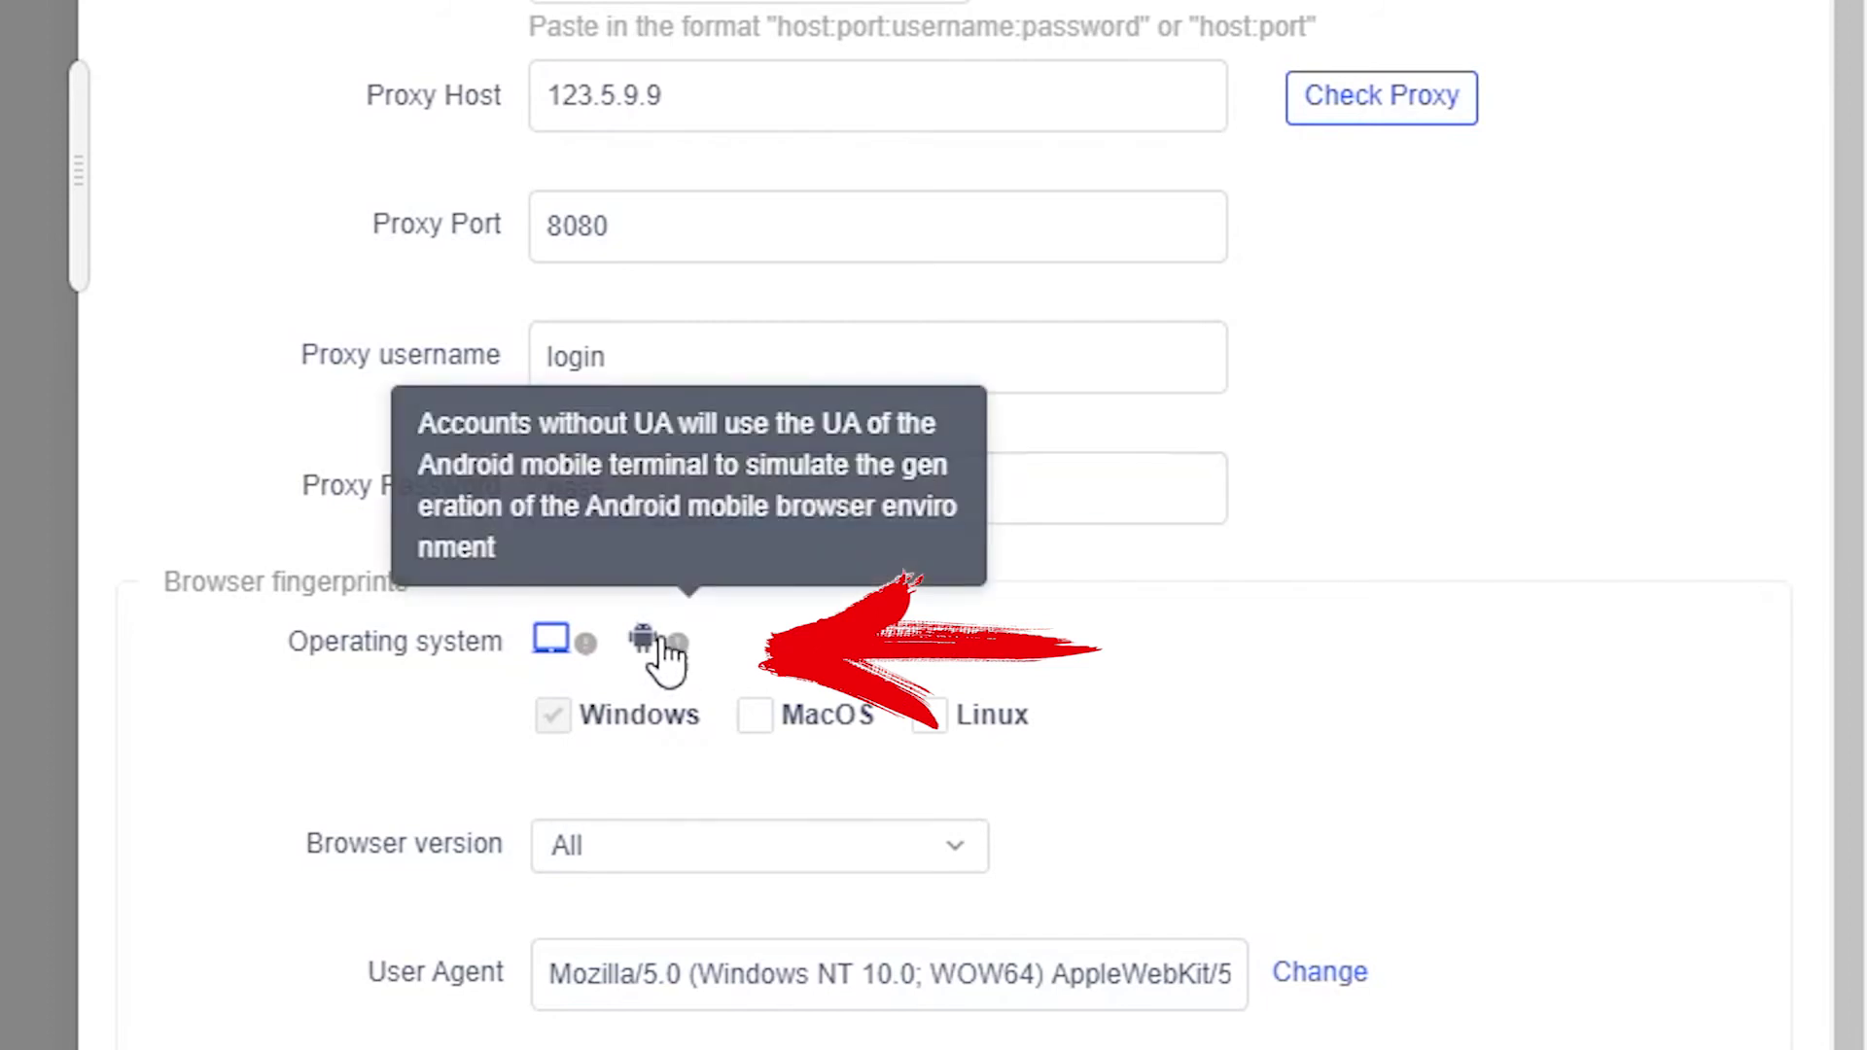
click(550, 717)
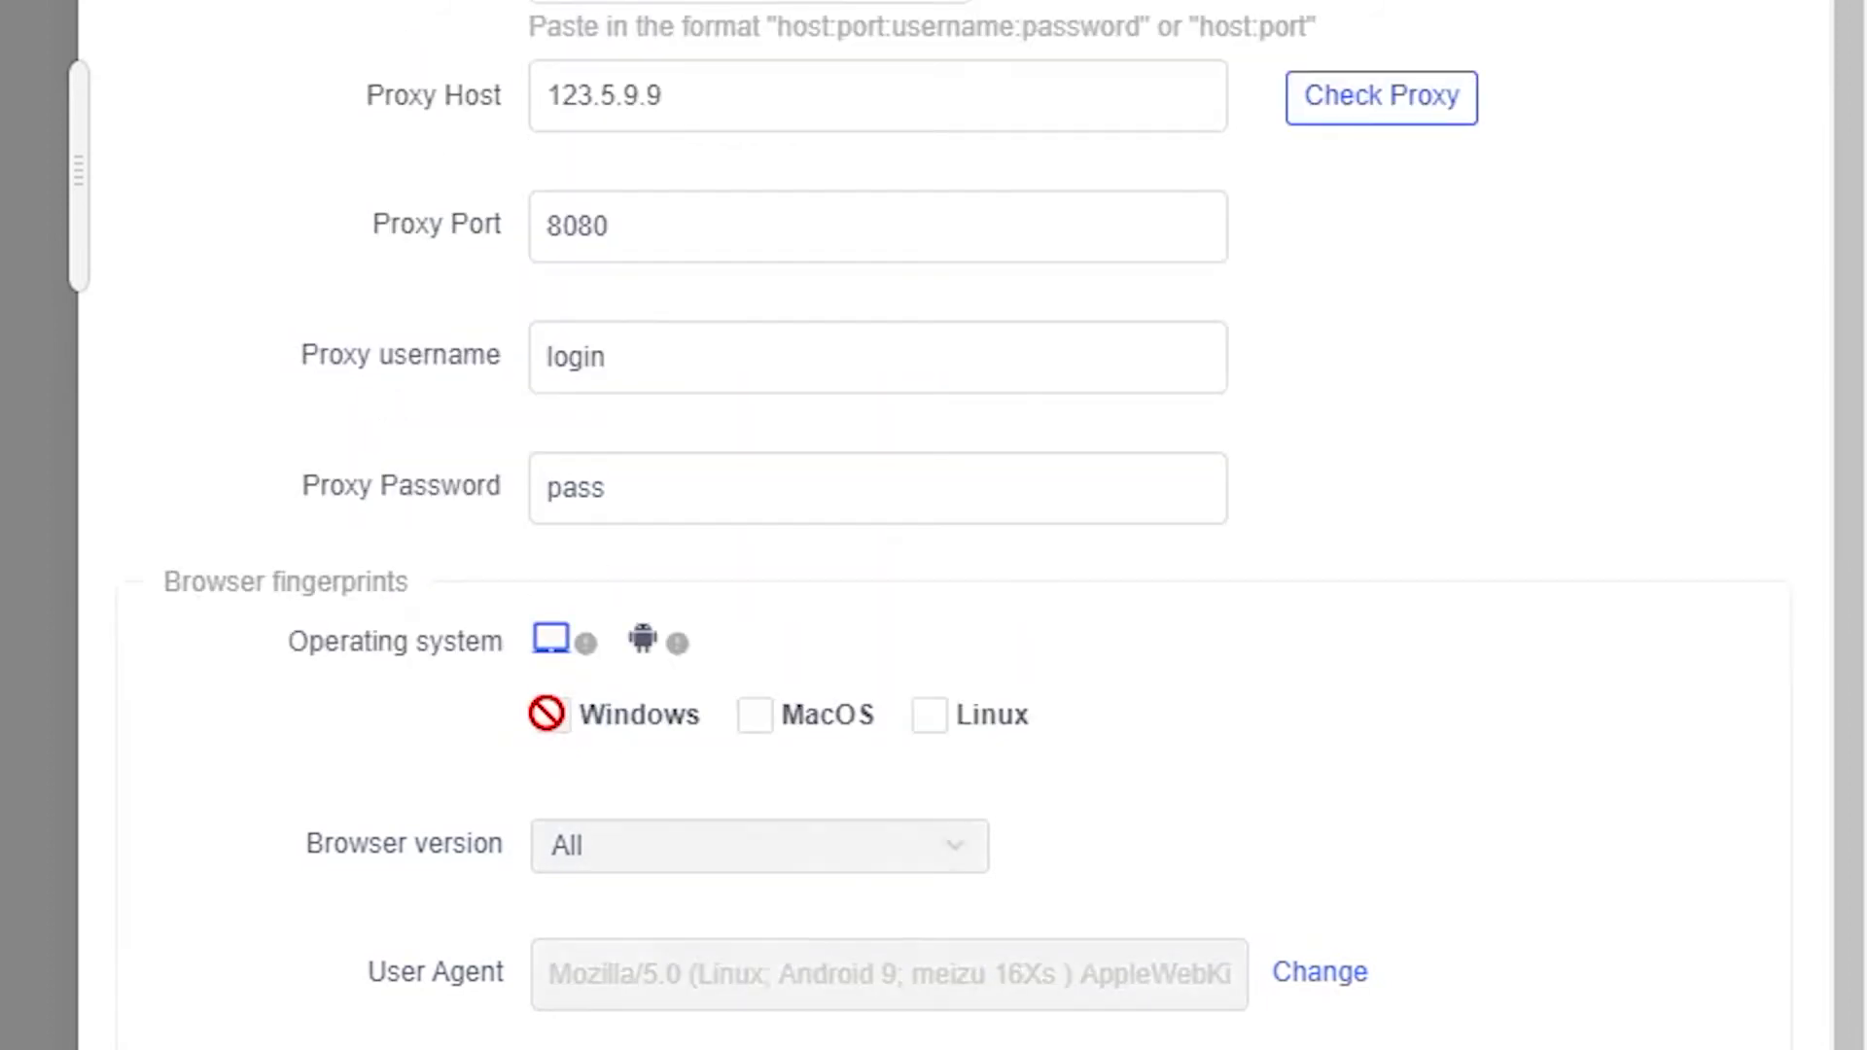
click(643, 644)
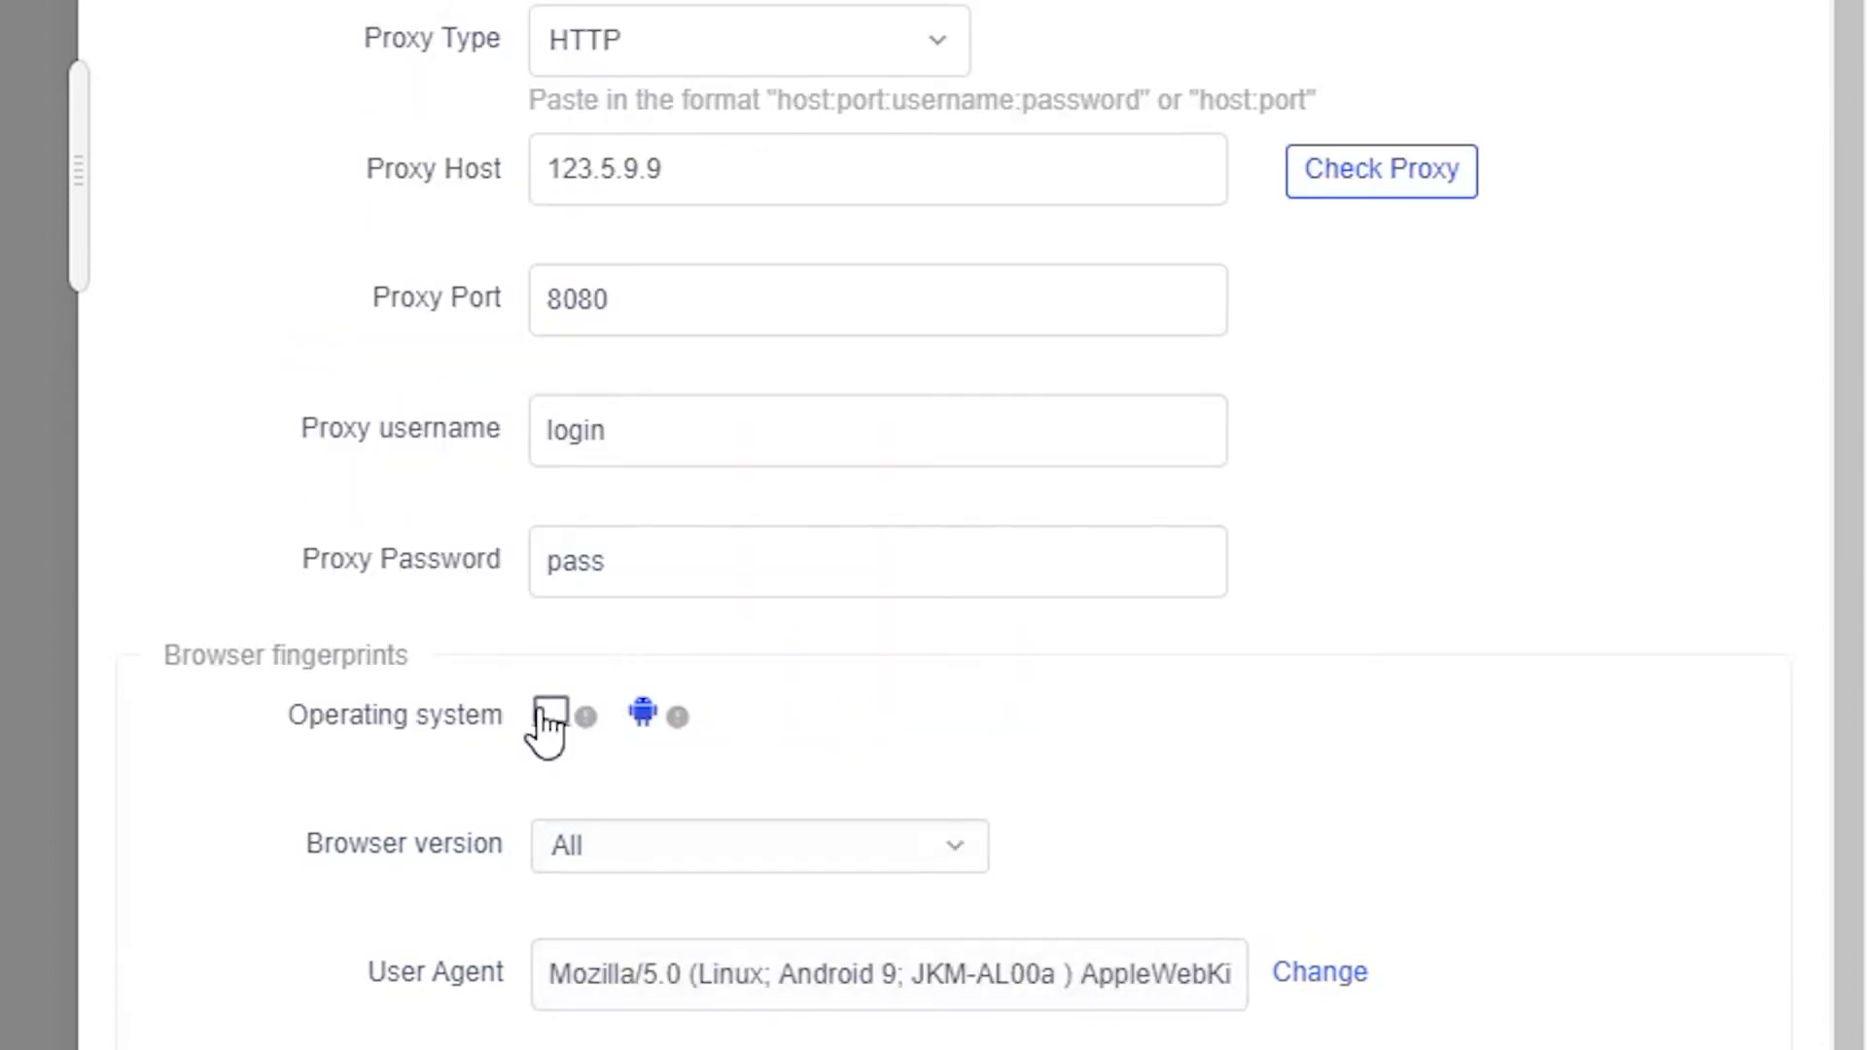
click(540, 710)
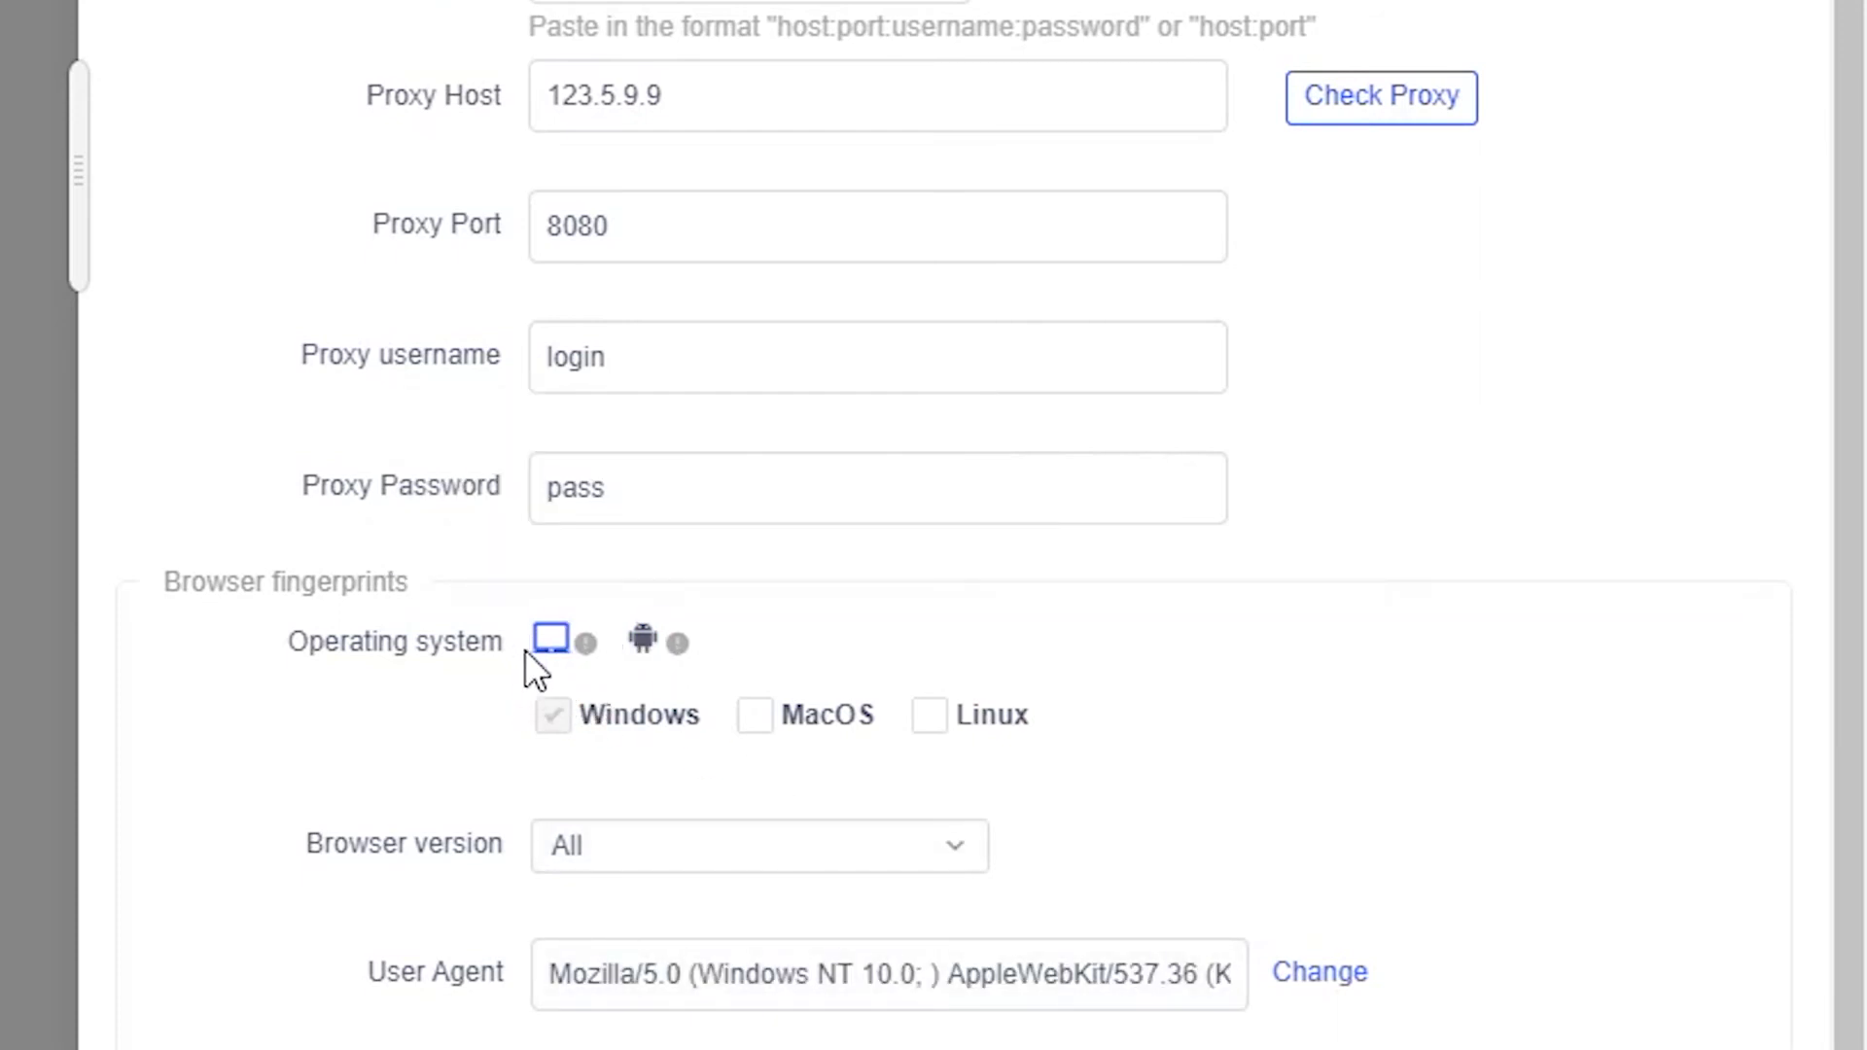
click(556, 657)
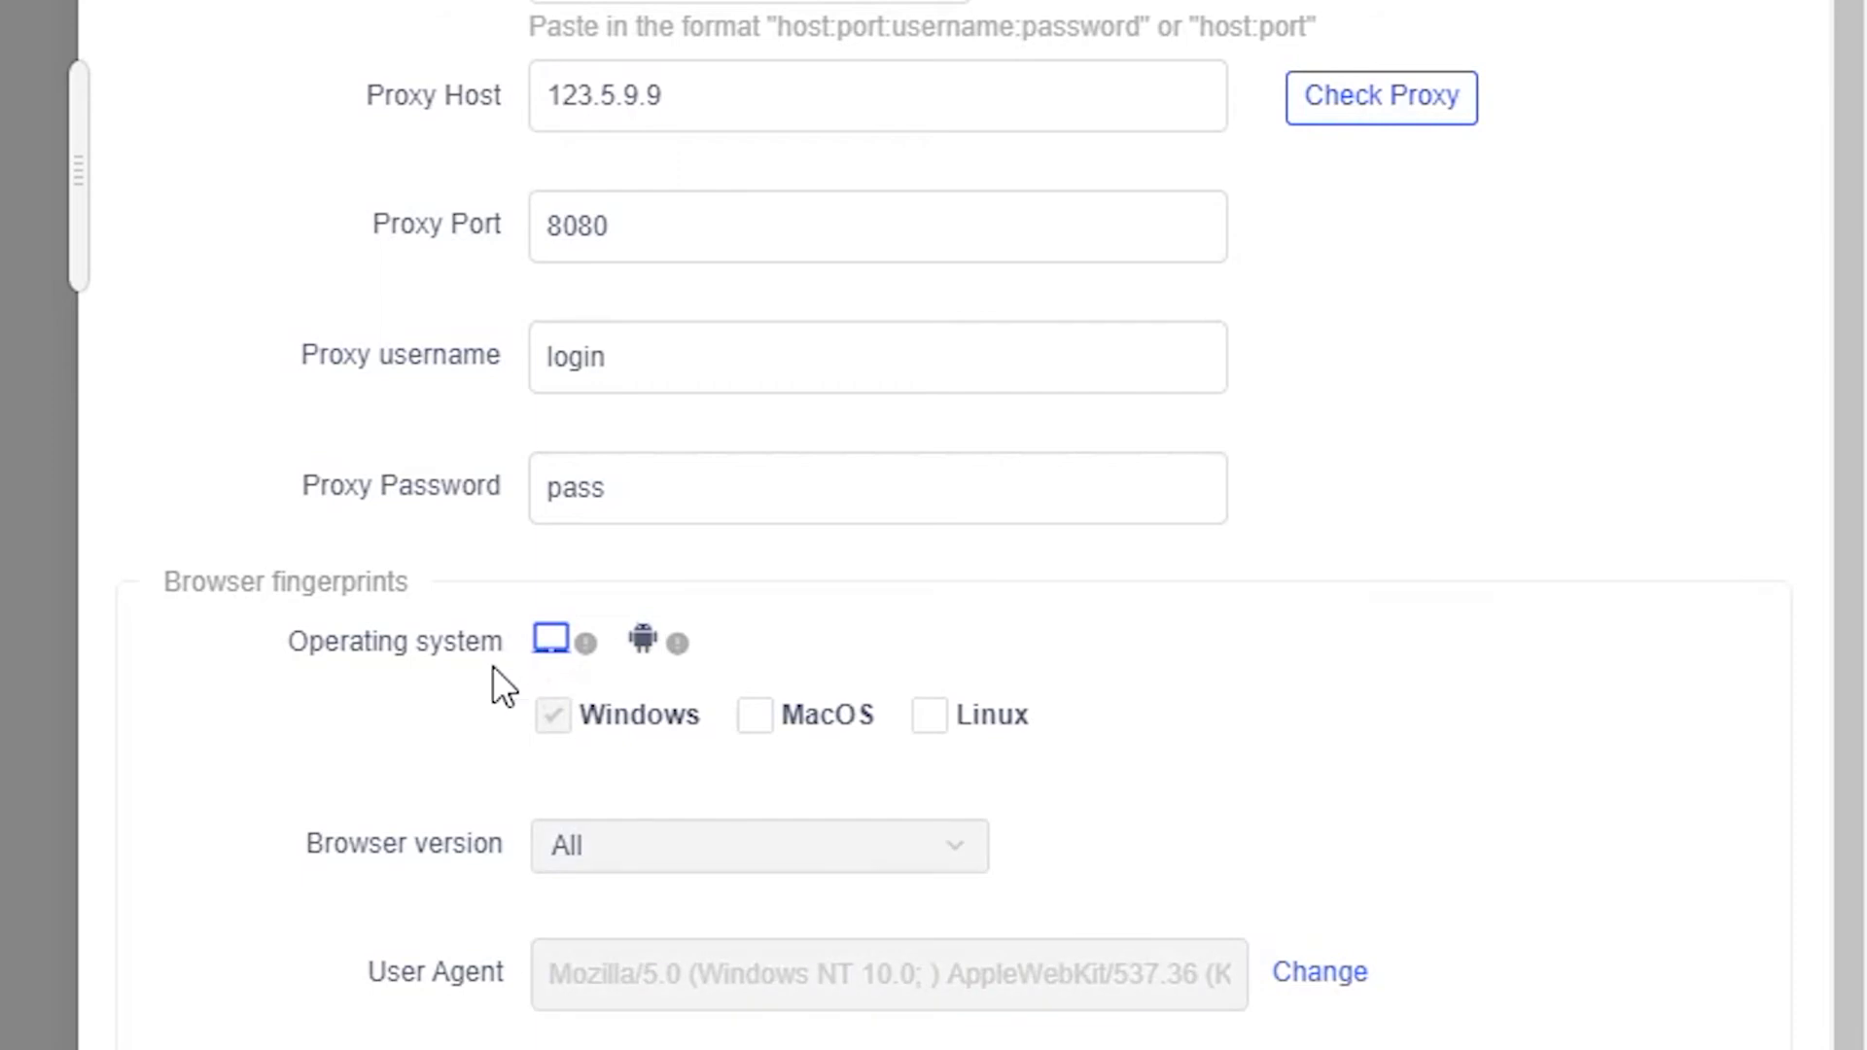
click(834, 734)
click(933, 739)
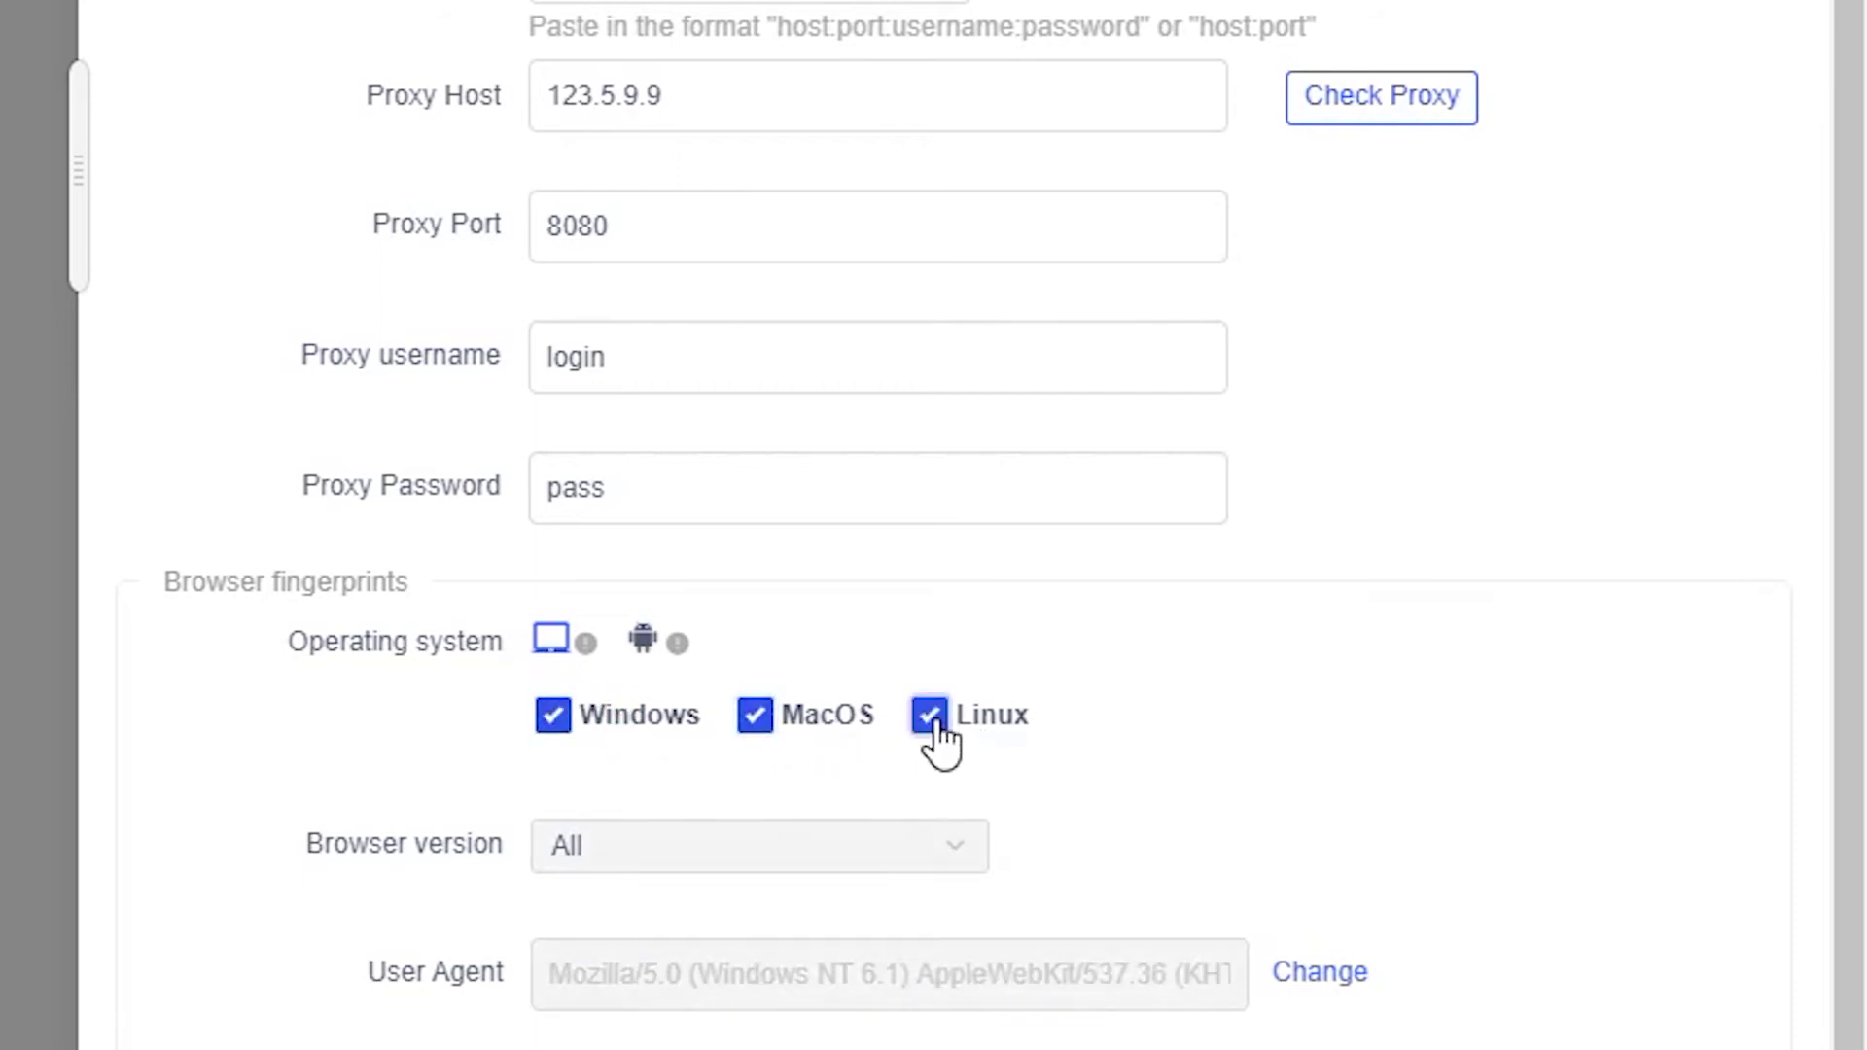
click(932, 739)
click(771, 739)
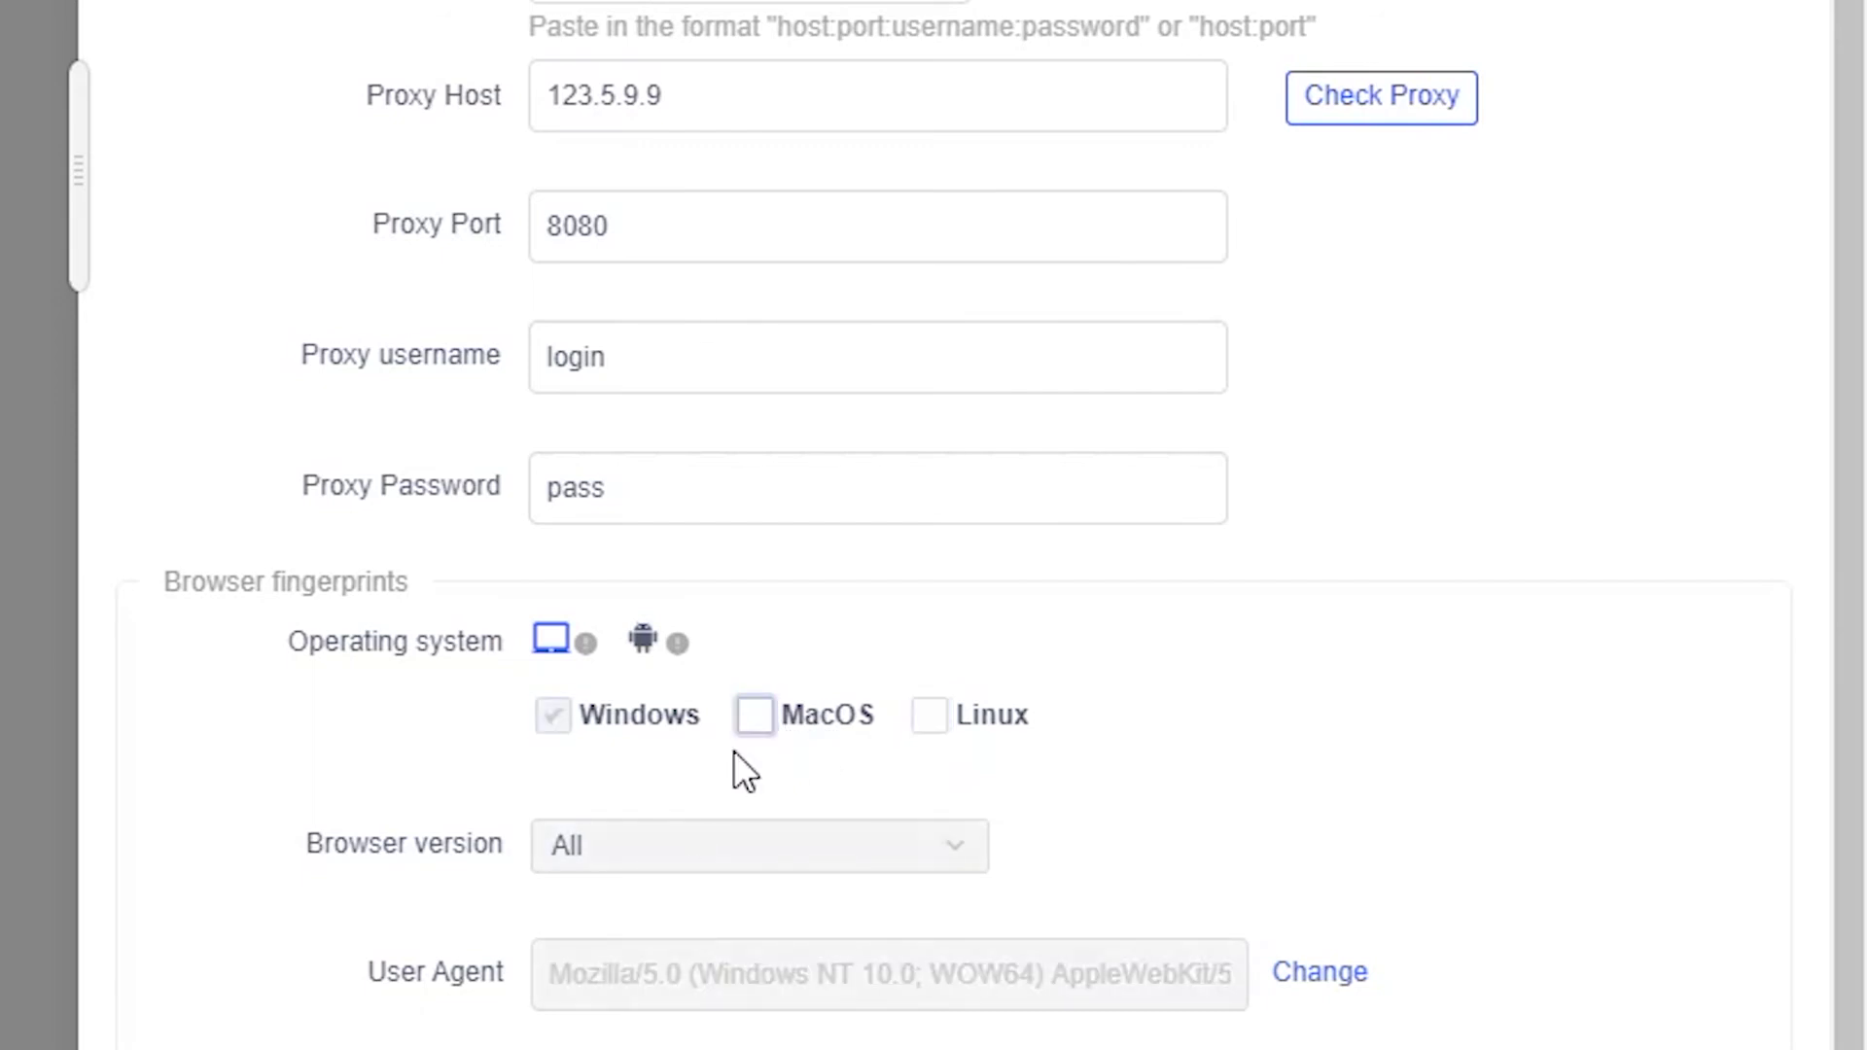
Limit the fingerprint's browser versions to 87 and 86.
click(671, 854)
click(638, 710)
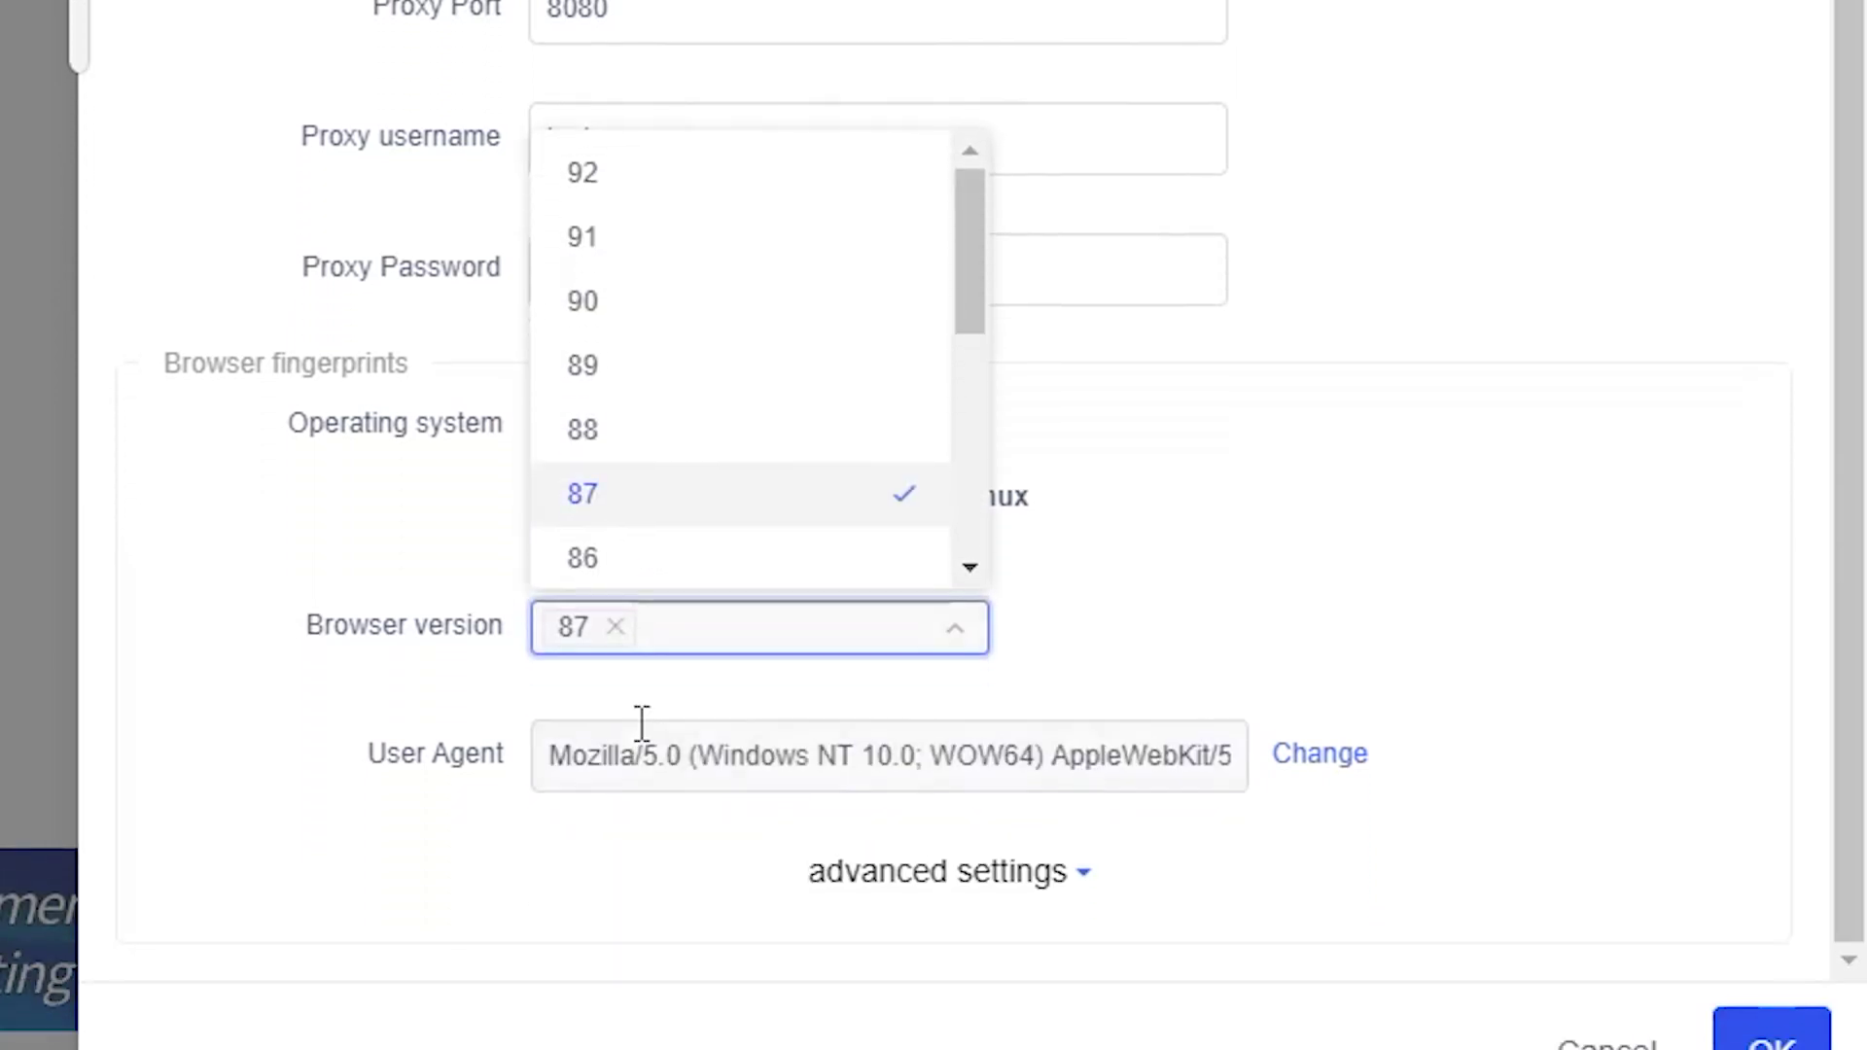
click(611, 498)
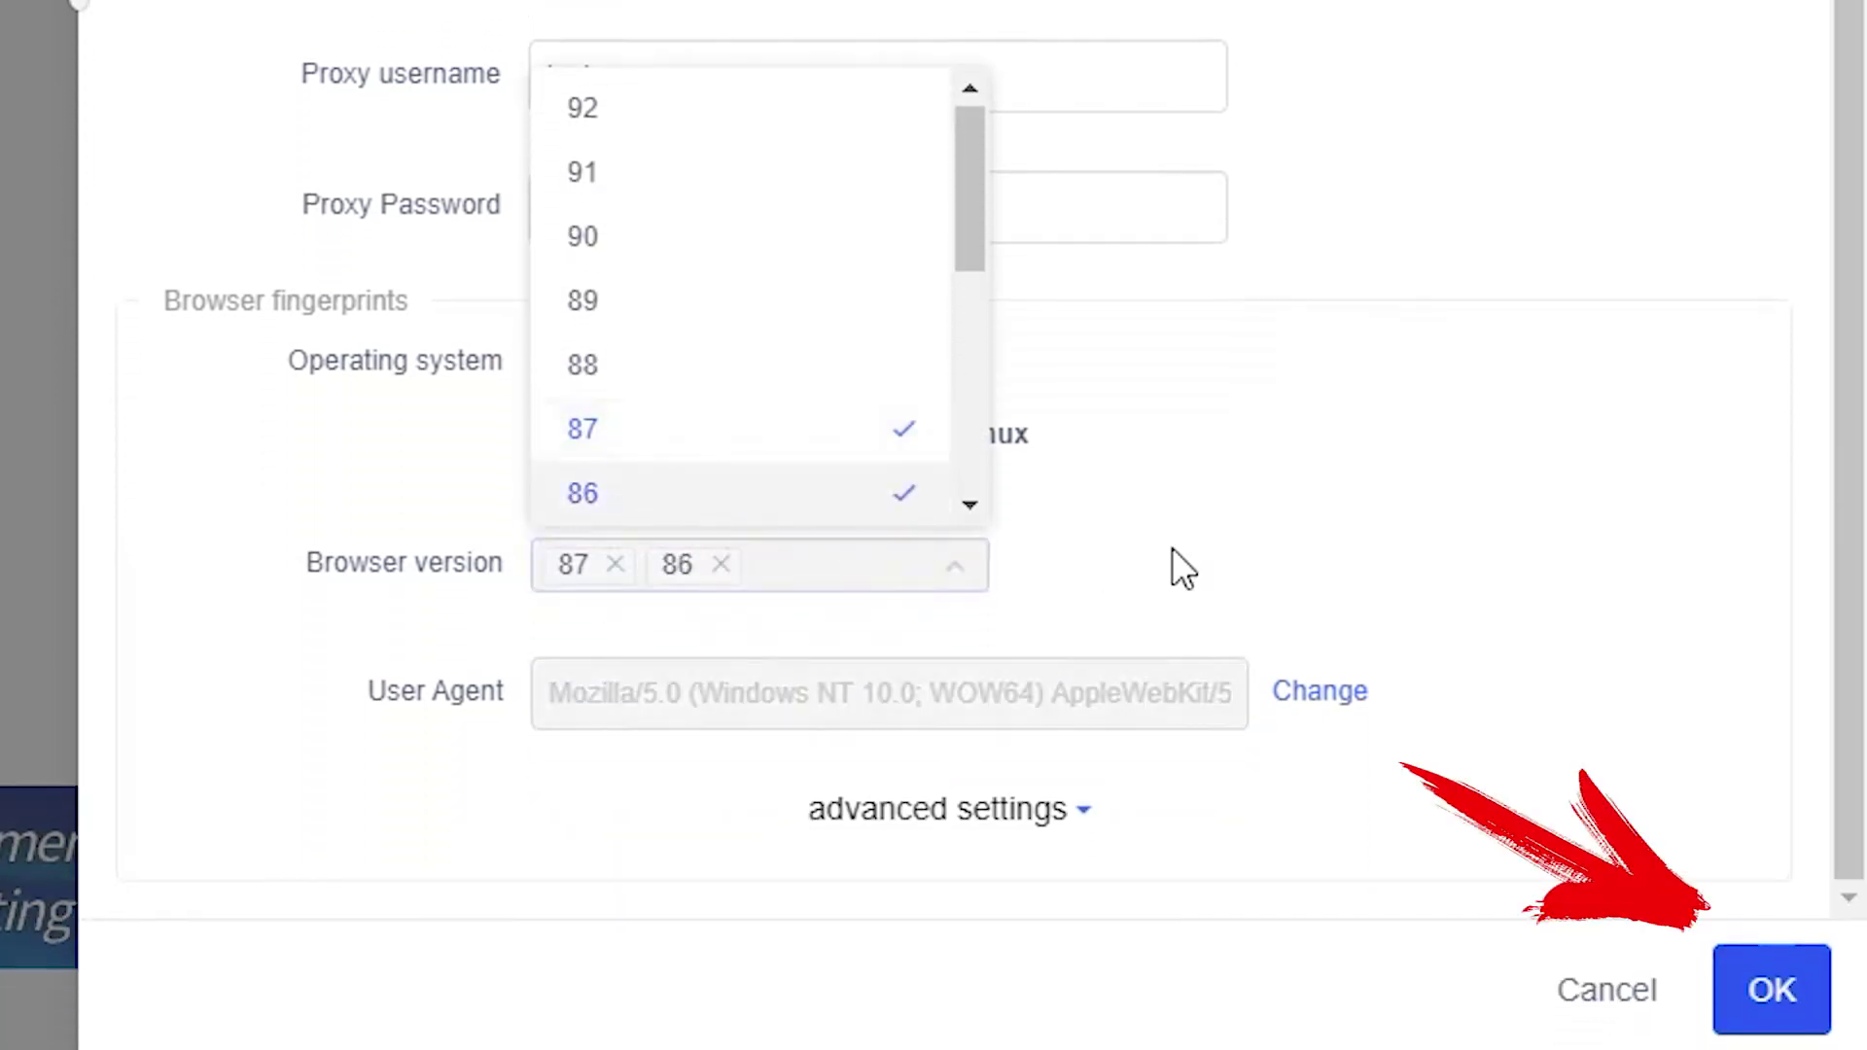
click(1254, 535)
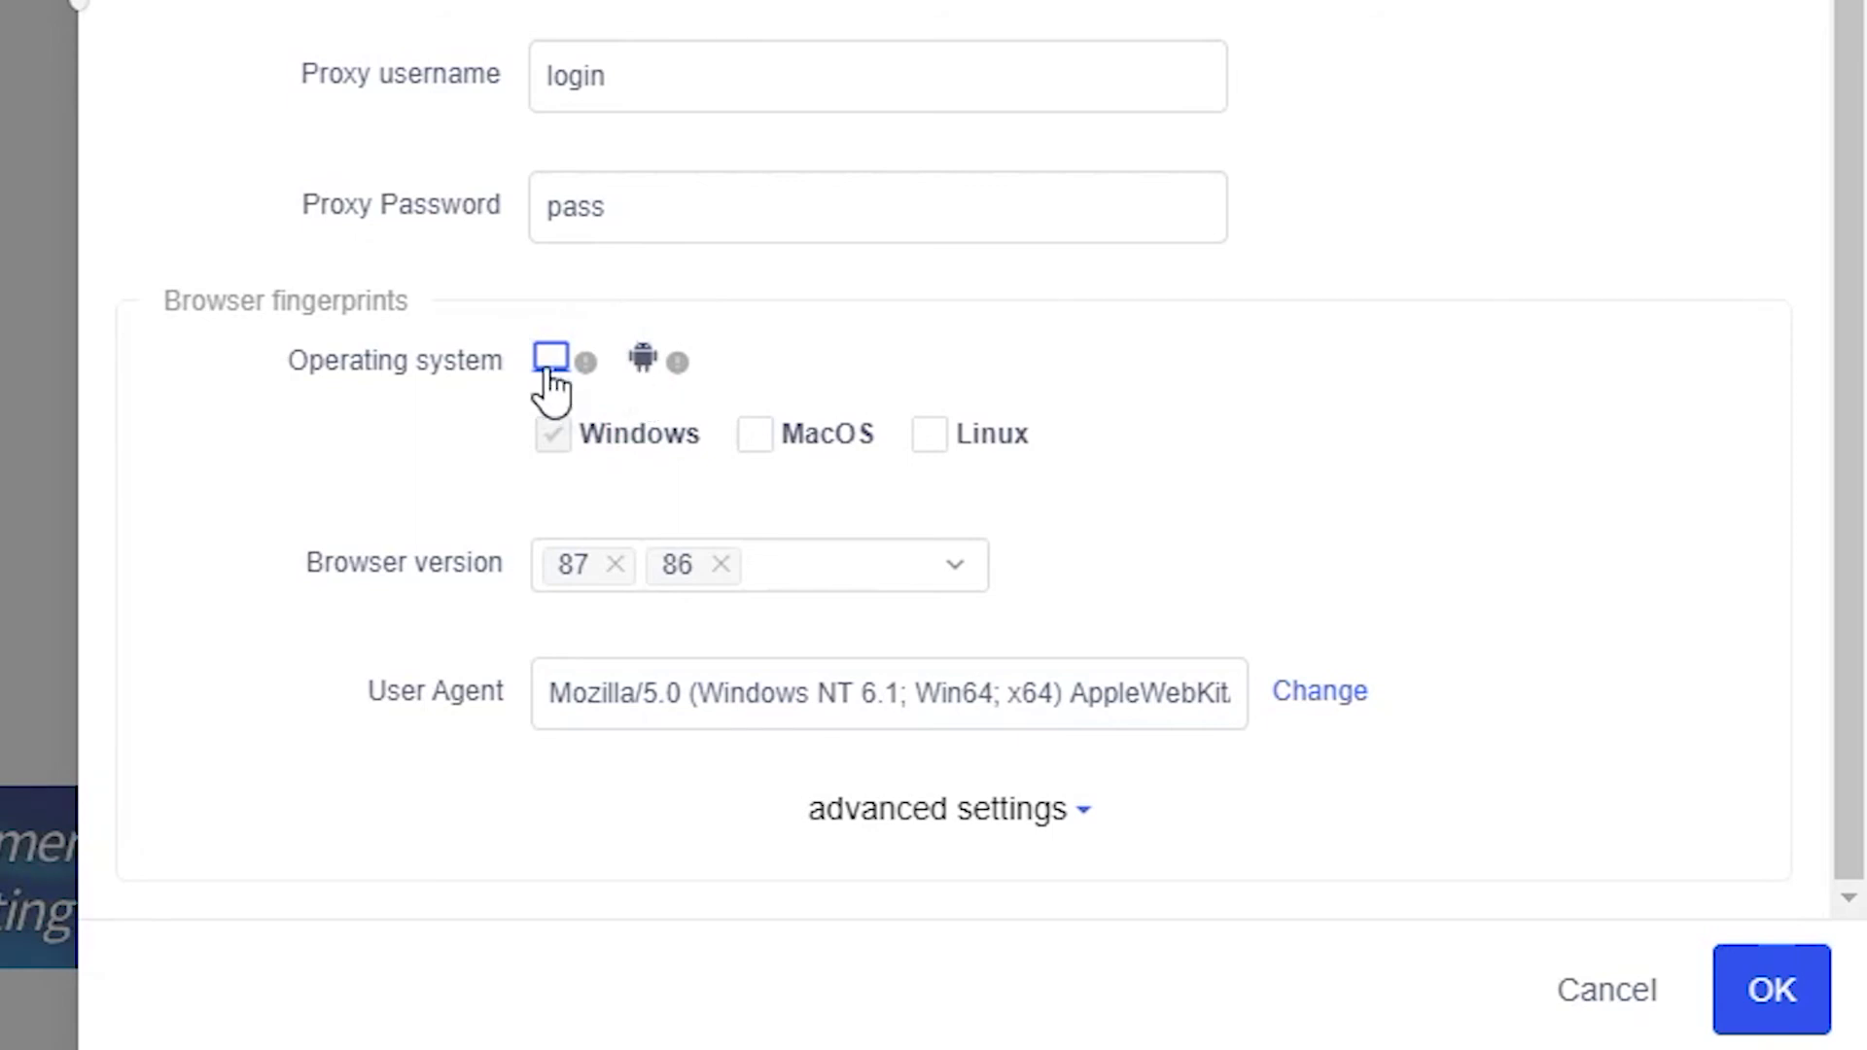
Use an Android fingerprint on browser version 75 and save the profile with OK.
click(642, 359)
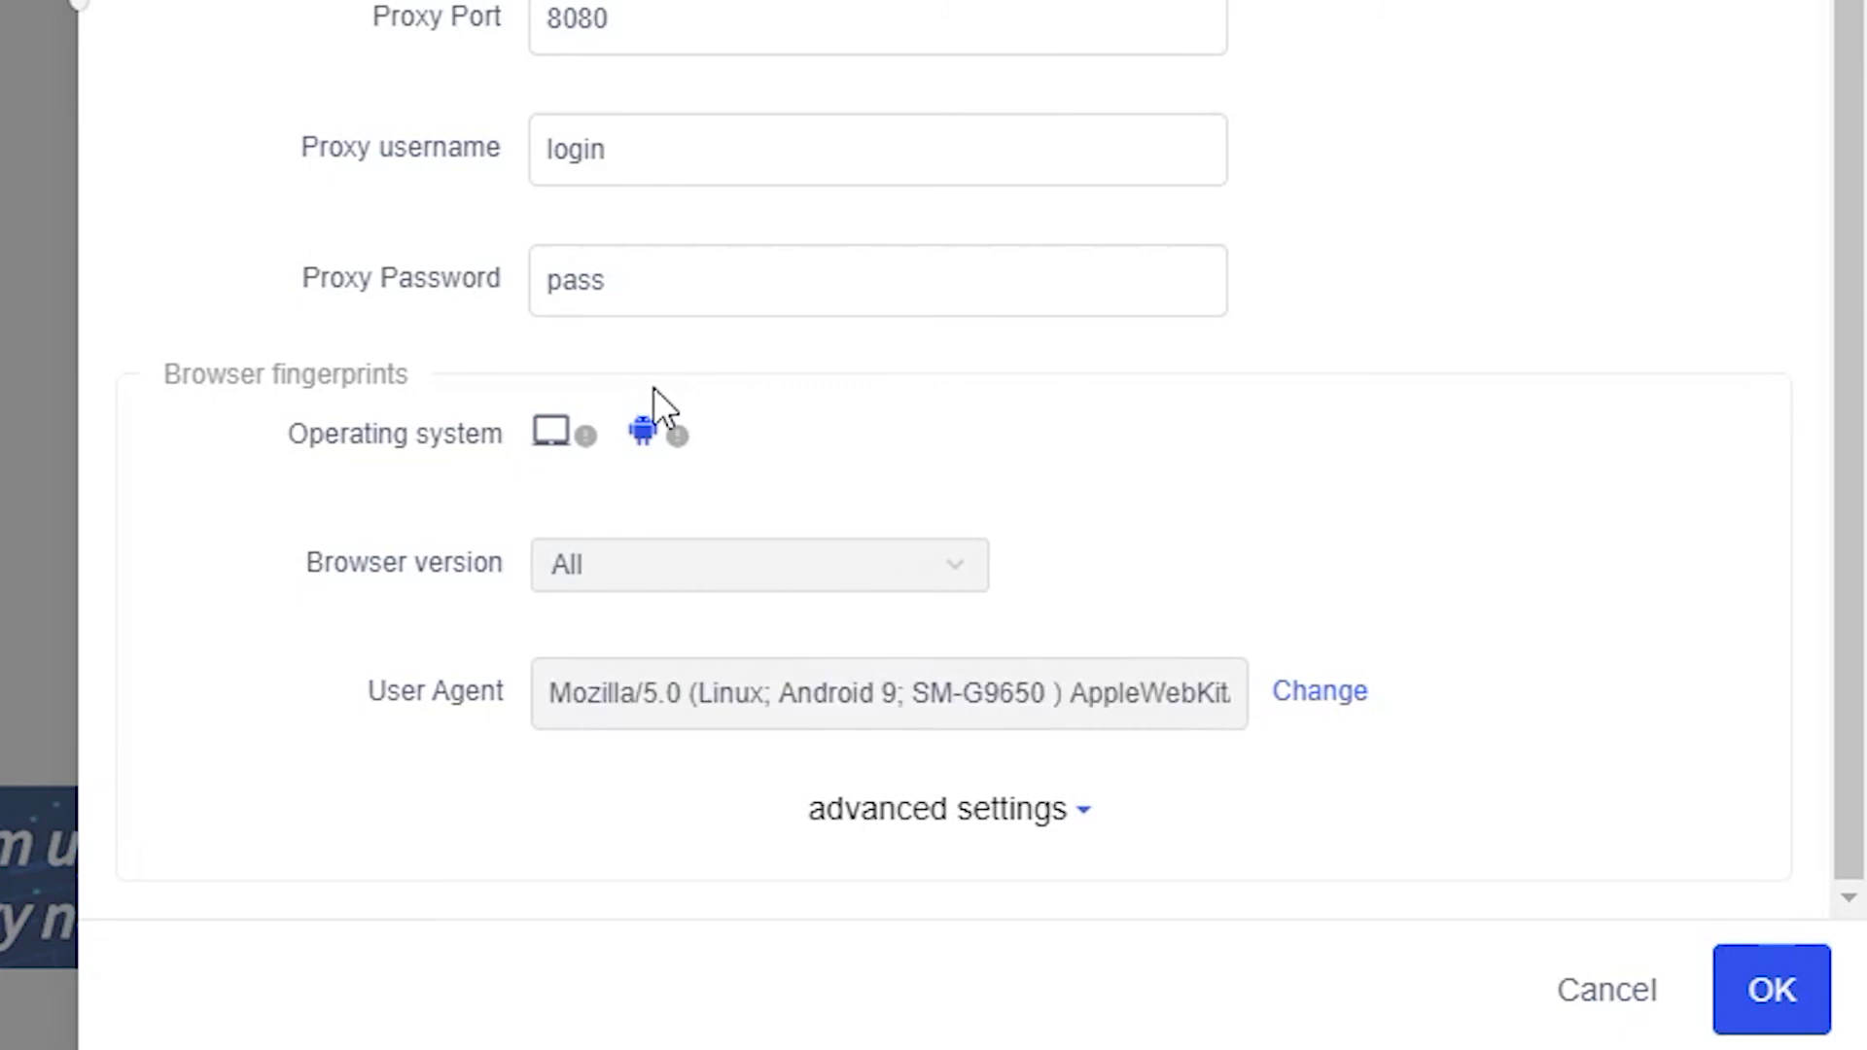
click(569, 571)
click(625, 438)
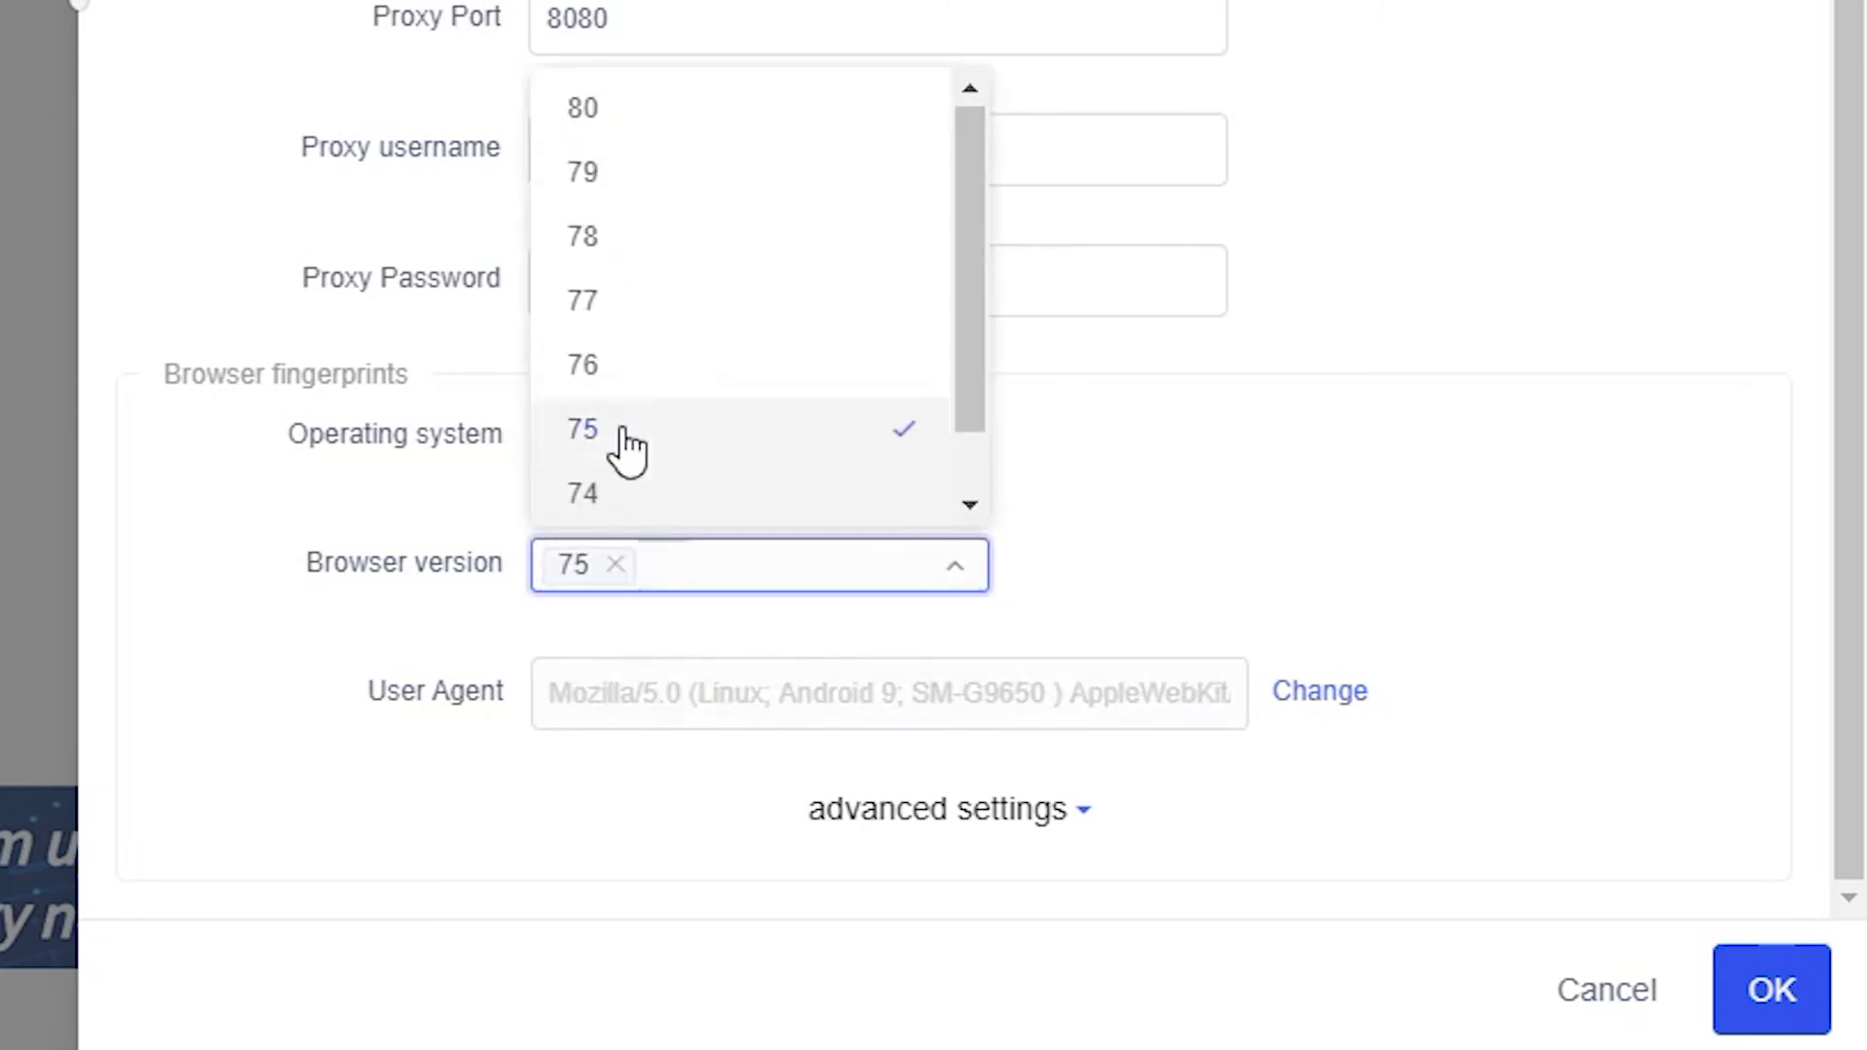
click(1486, 441)
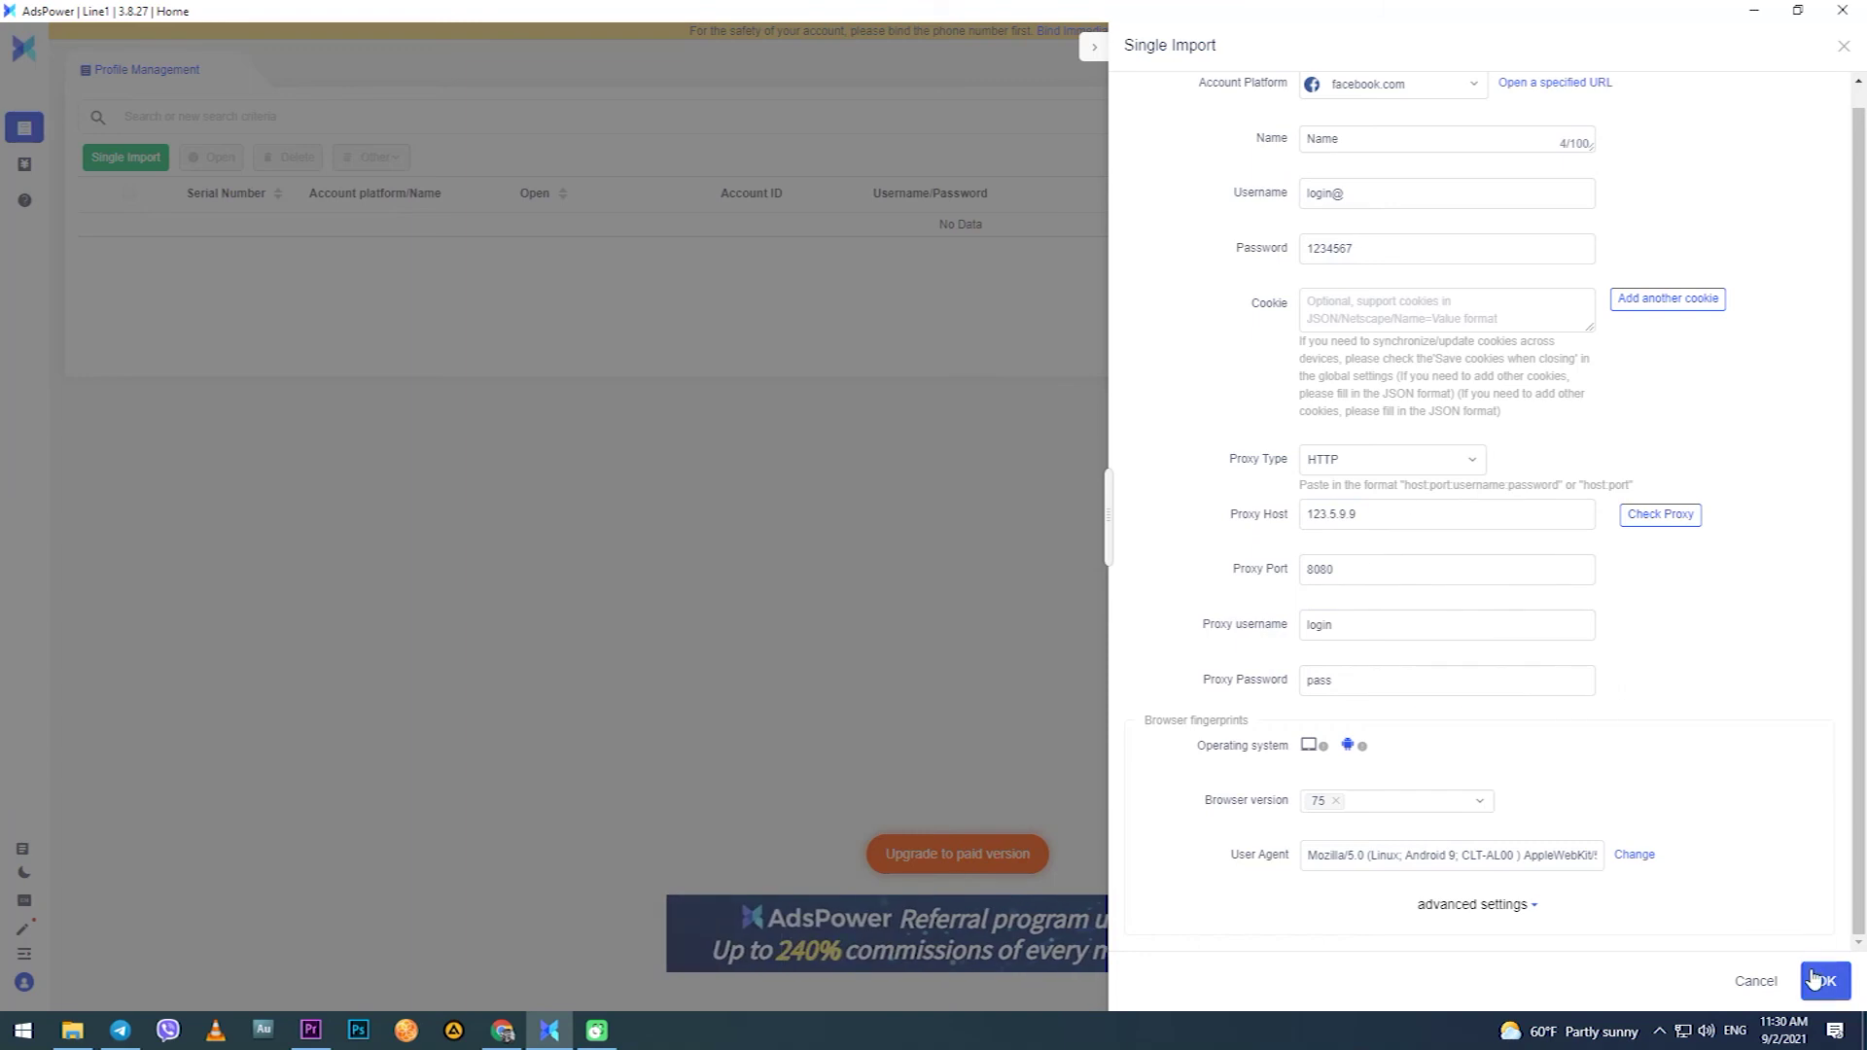
click(1815, 978)
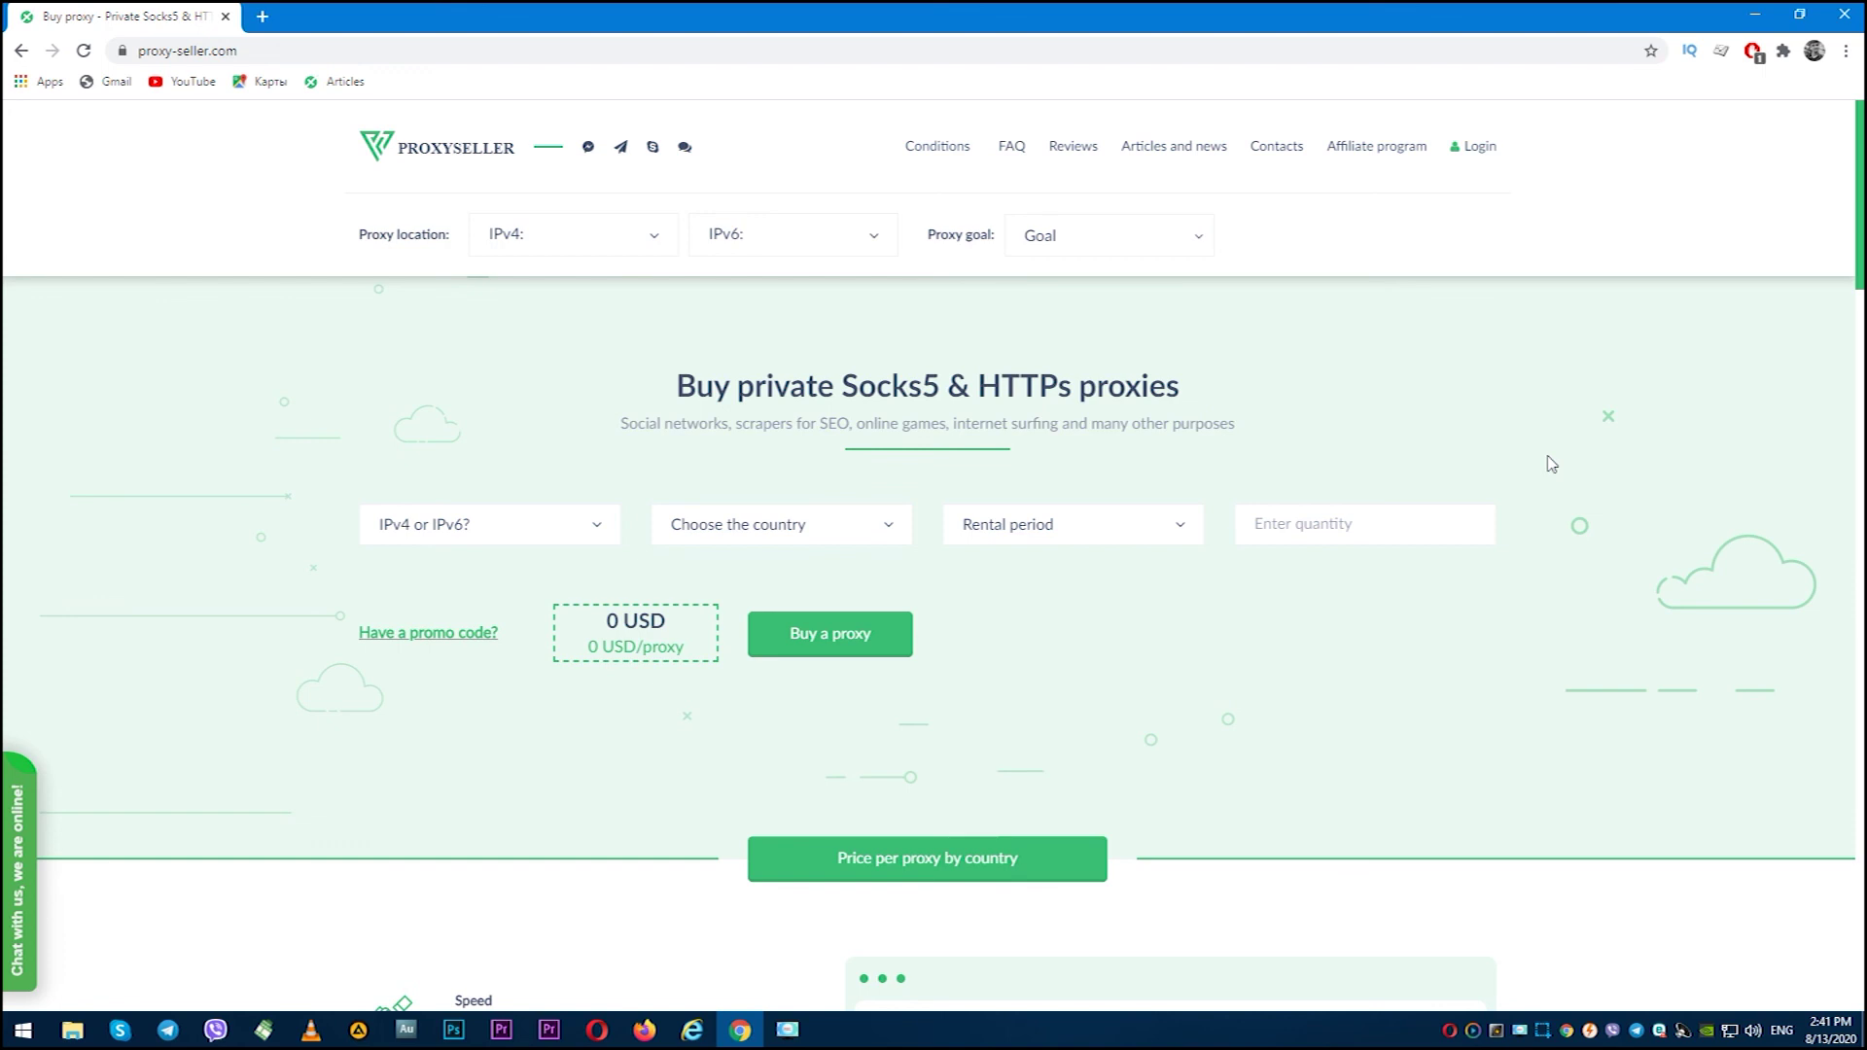
middle_click(1546, 455)
scroll(1556, 481, down, 1)
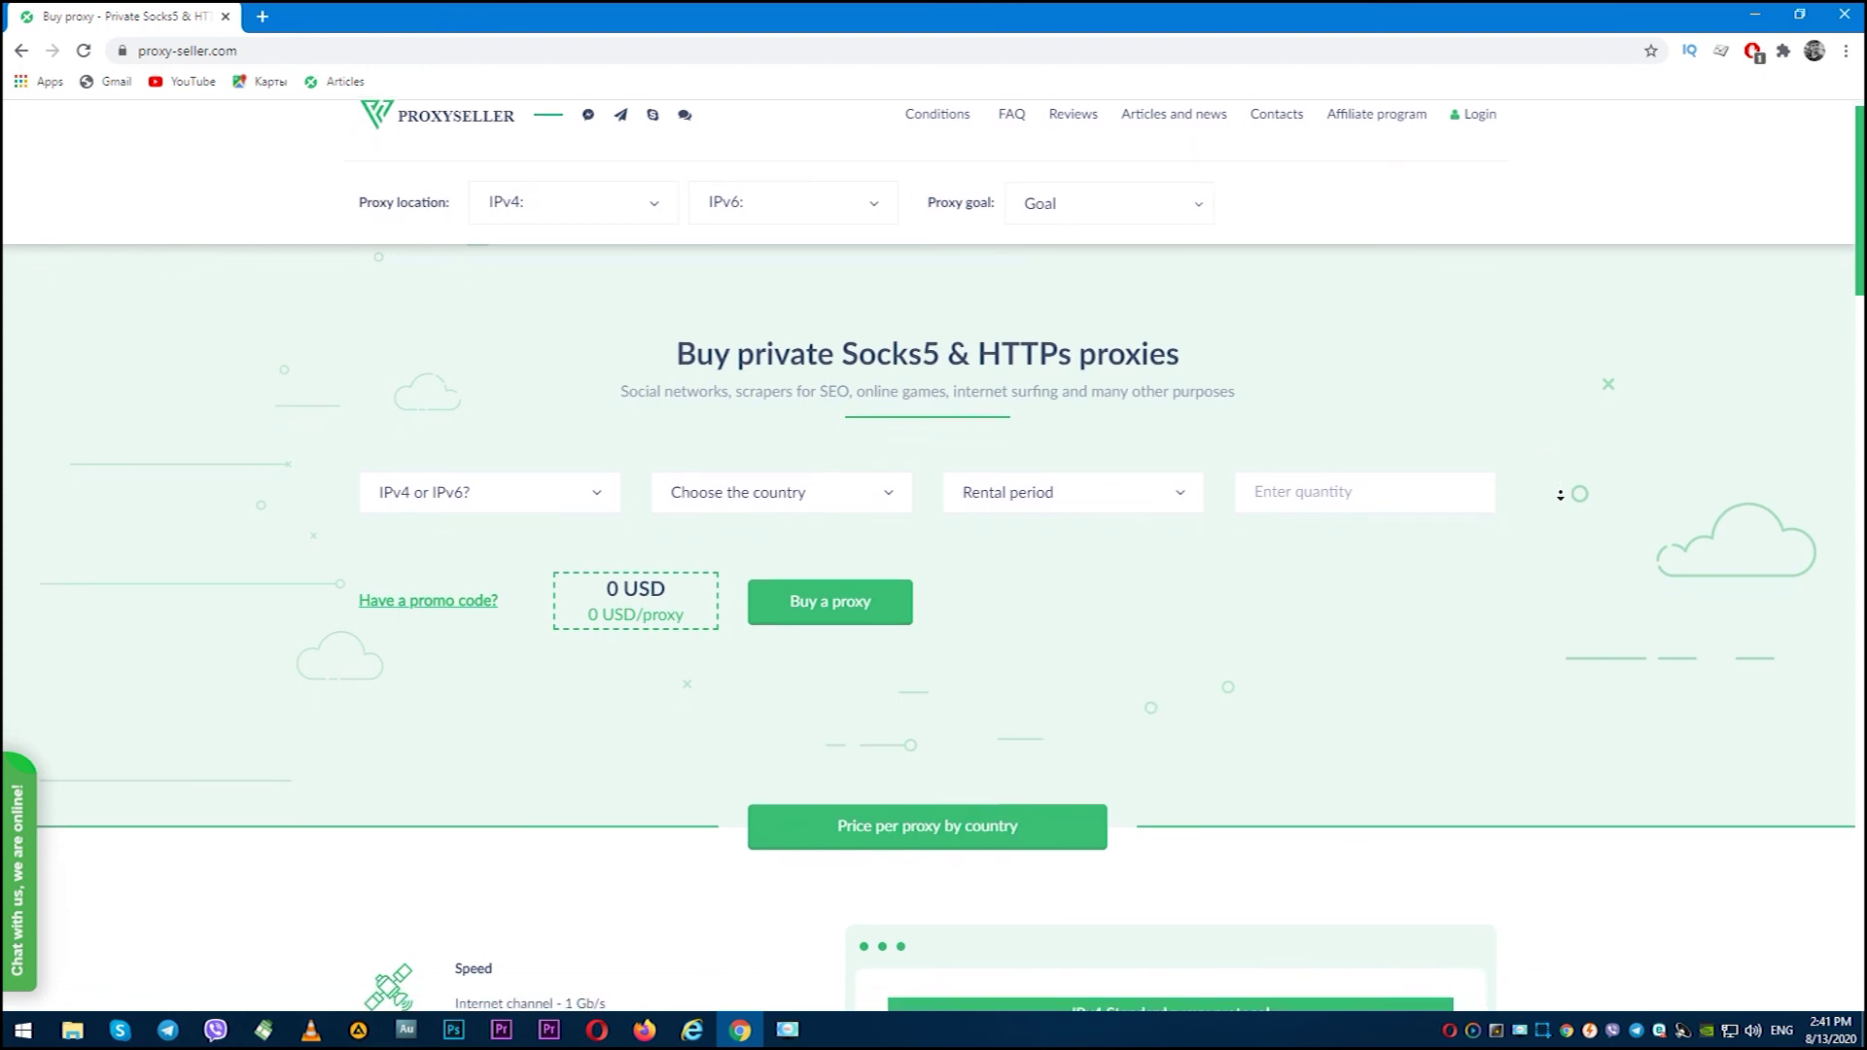